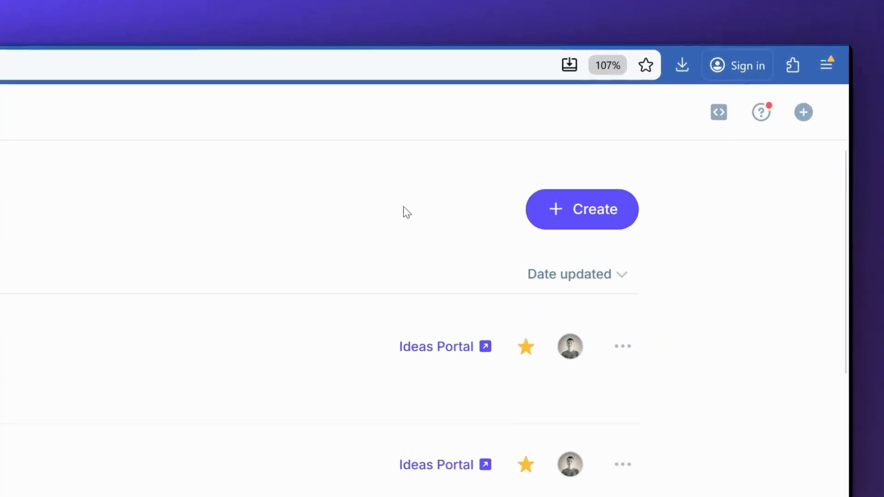
# Step: Create a new user feedback project from the Product Feedback widget template
pyautogui.click(541, 218)
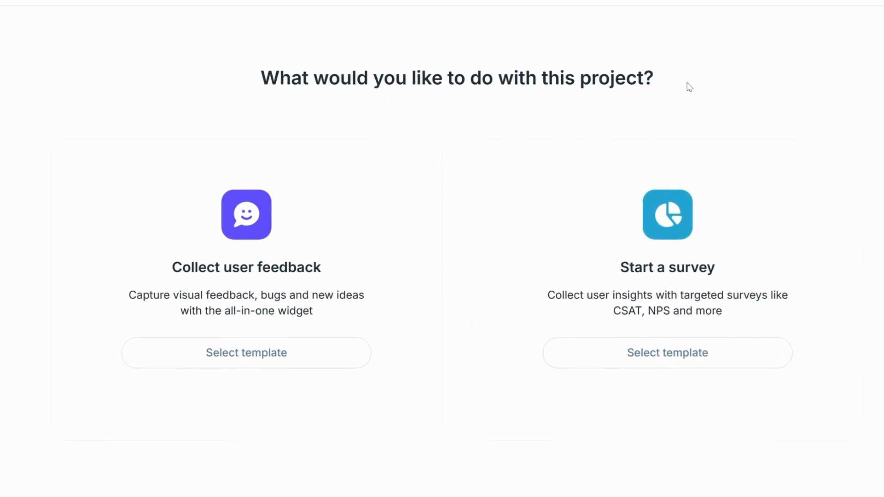
pyautogui.moveTo(316, 249)
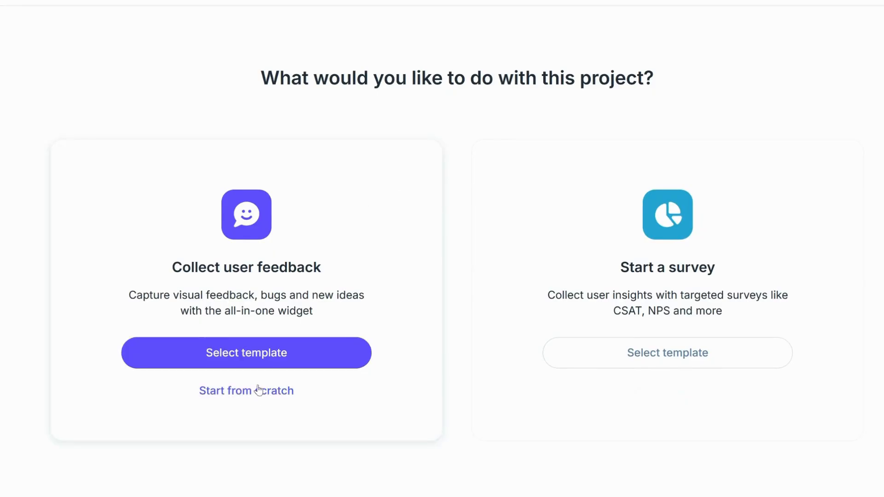
pyautogui.click(318, 359)
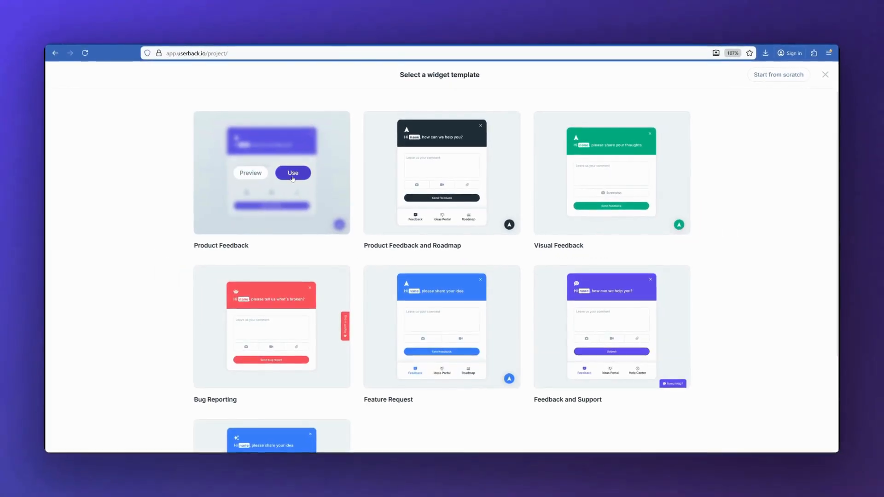
pyautogui.click(194, 159)
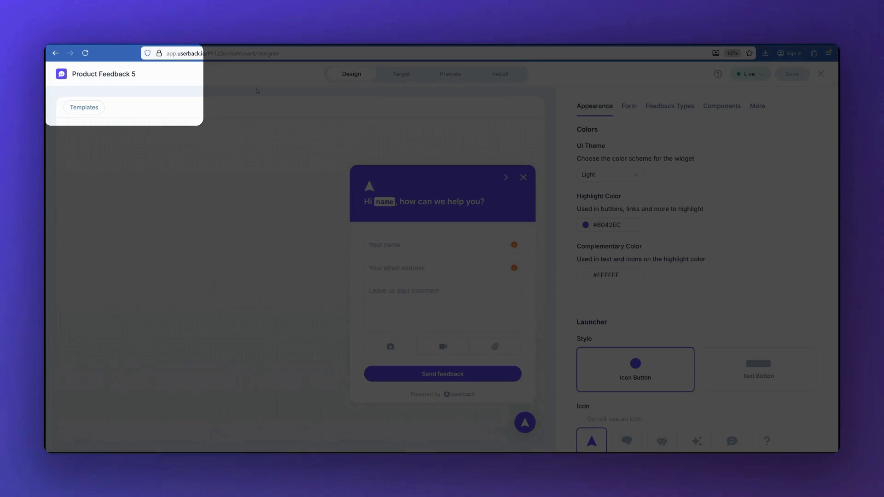
# Step: Rename the new project as "My best site"
pyautogui.click(121, 76)
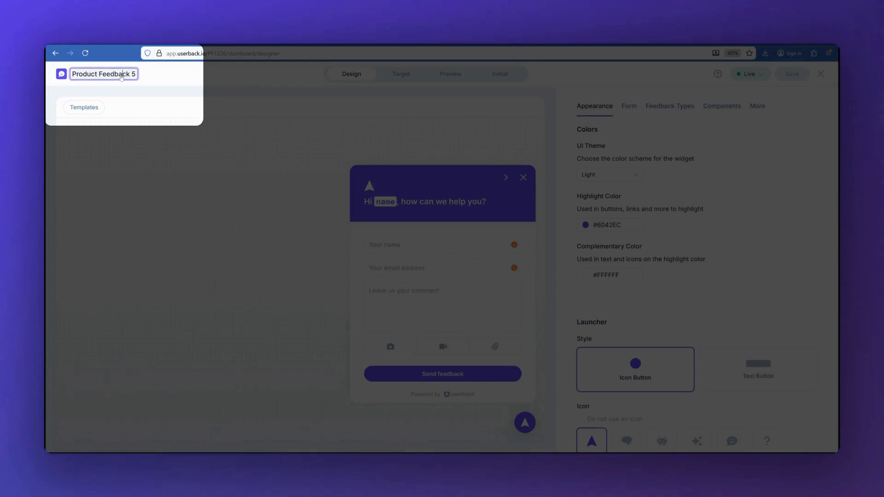
pyautogui.hotkey('ctrl', 'a')
pyautogui.write('My best site')
pyautogui.press('Return')
pyautogui.click(161, 145)
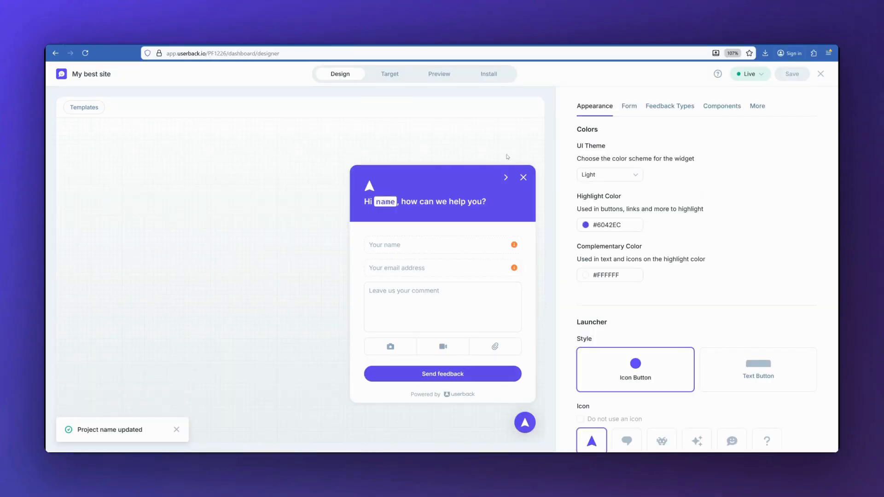
# Step: Set the widget's UI theme to Dark and save the widget changes
pyautogui.click(608, 174)
pyautogui.click(614, 225)
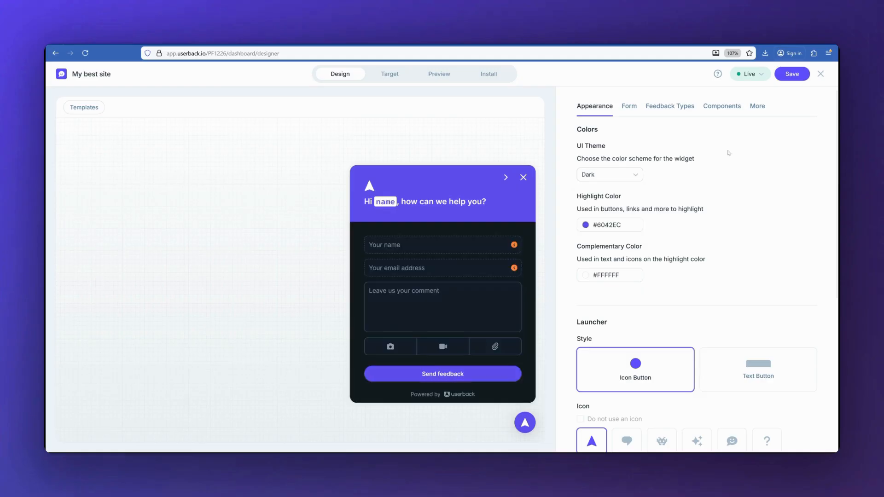
pyautogui.click(796, 79)
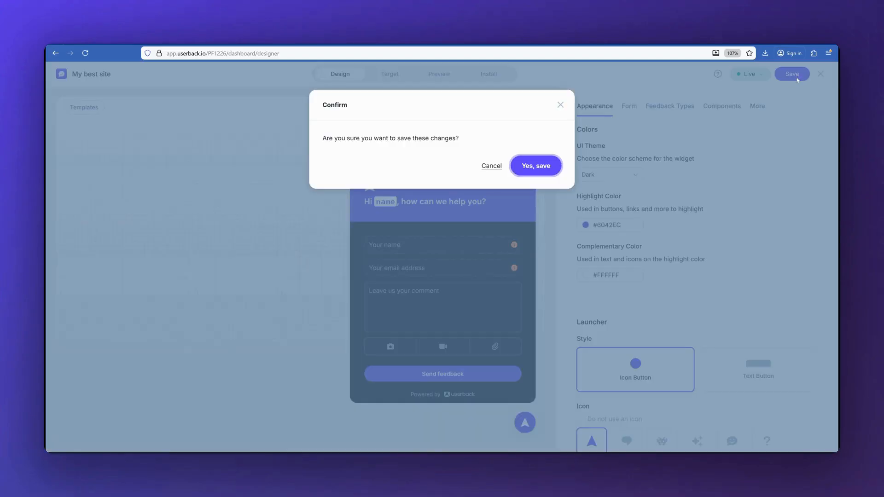
pyautogui.click(533, 174)
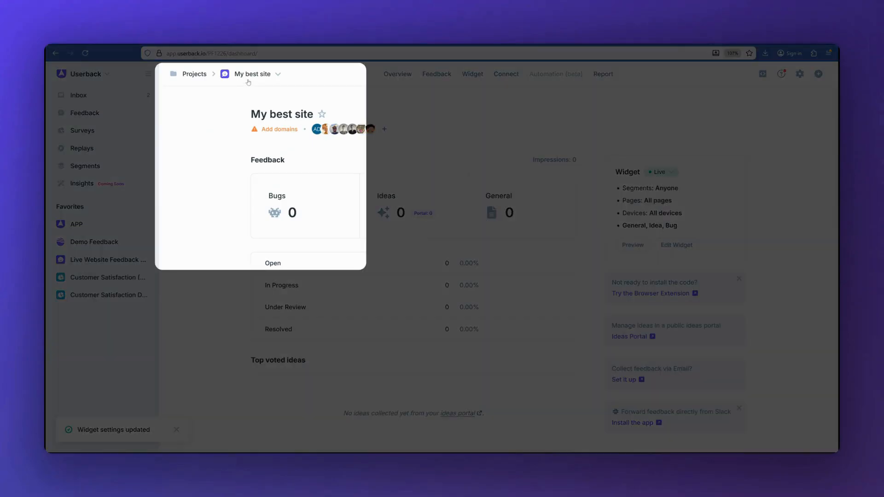
# Step: View the list of projects available for switching from My best site, and go to the Feedback section
pyautogui.click(248, 81)
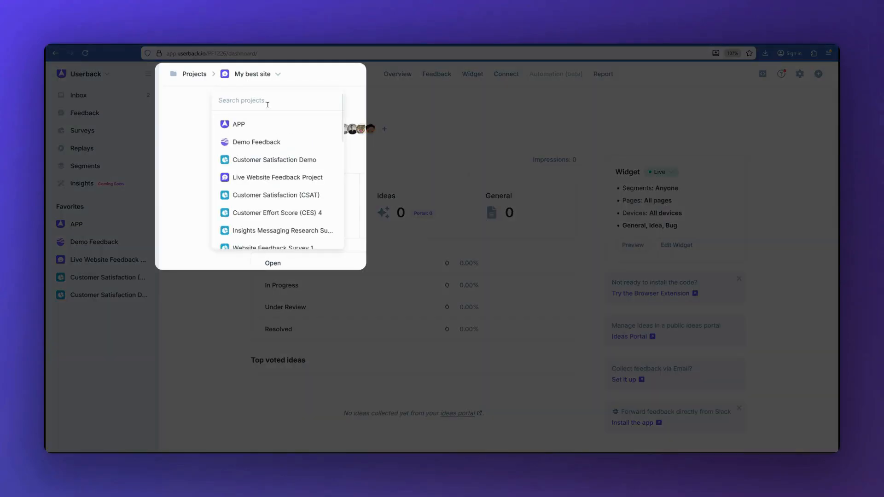
pyautogui.click(264, 75)
pyautogui.click(78, 120)
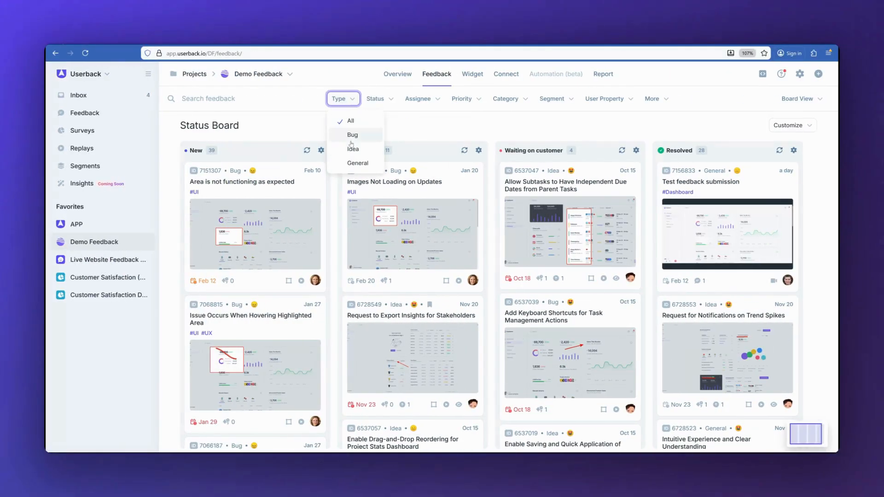
# Step: Filter the Demo Feedback status board to feedback of type Idea with status In Progress
pyautogui.click(352, 149)
pyautogui.click(405, 99)
pyautogui.click(405, 149)
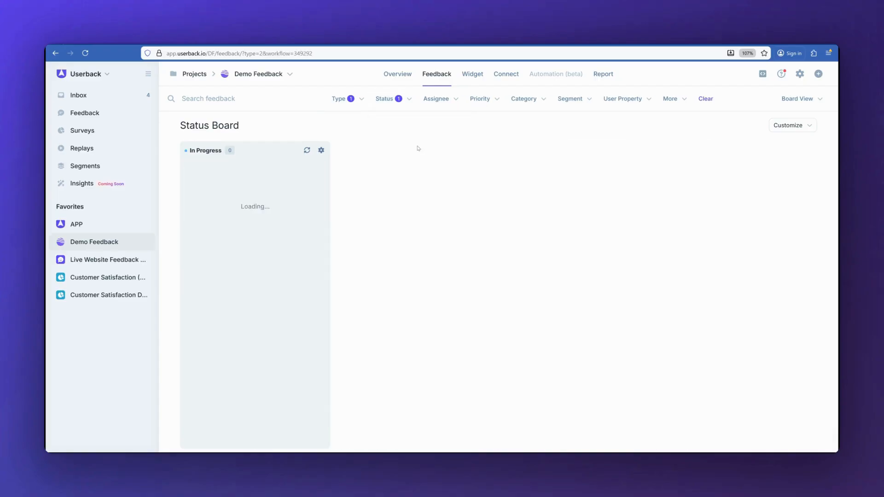
# Step: Open the "Request to Export Insights for Stakeholders" idea and set its assignee to Support
pyautogui.click(273, 223)
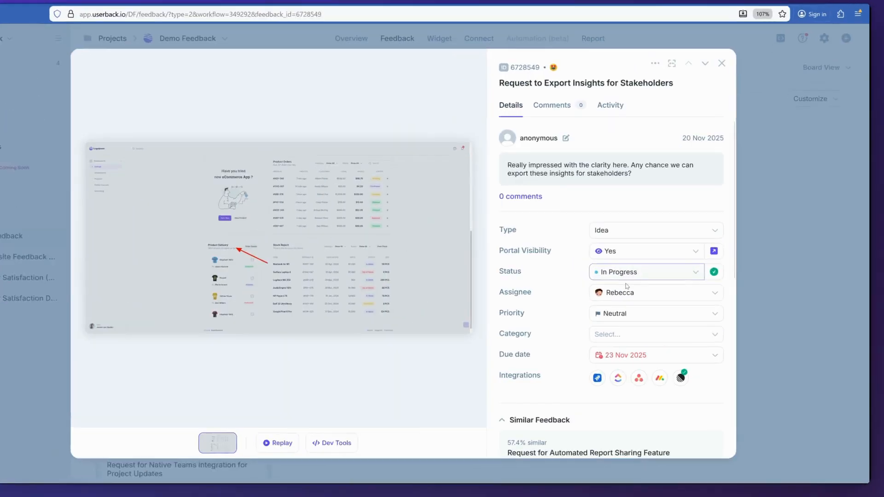
pyautogui.click(635, 289)
pyautogui.scroll(-1, 645, 202)
pyautogui.click(641, 232)
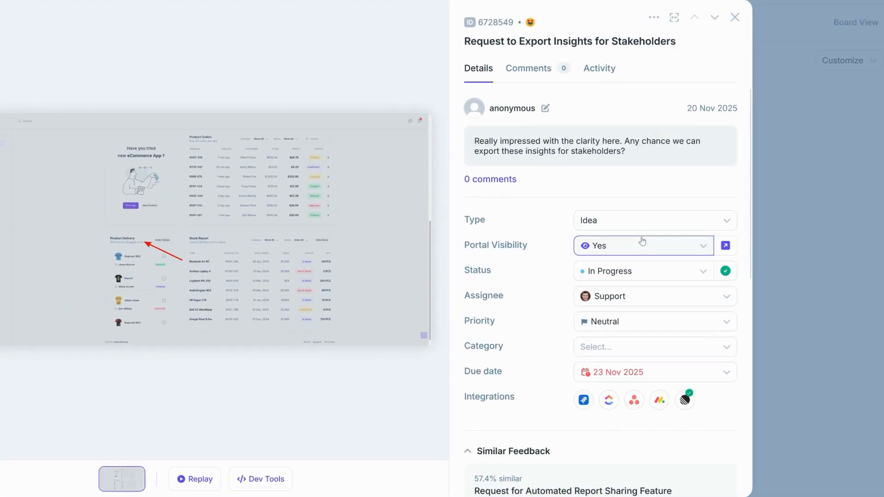
# Step: Set the export insights idea's due date to 13 Feb 2026 and its category to Blocker, and close its details
pyautogui.click(631, 369)
pyautogui.click(624, 432)
pyautogui.click(627, 357)
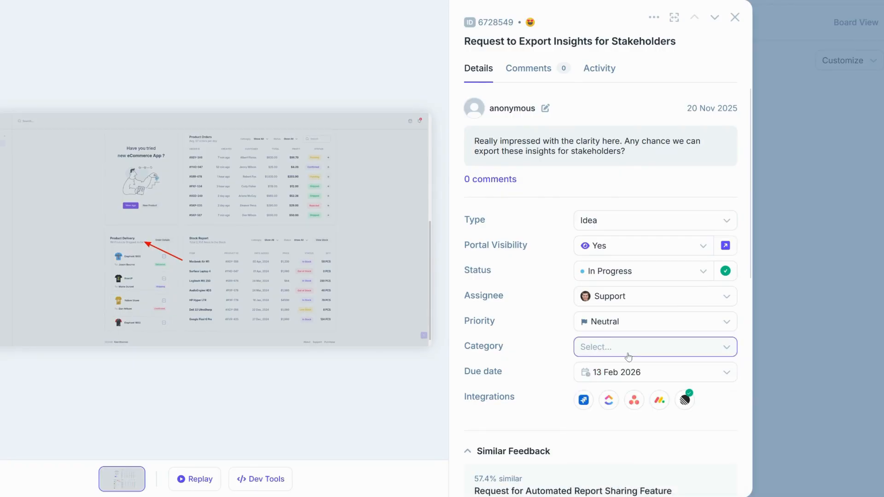
pyautogui.click(627, 377)
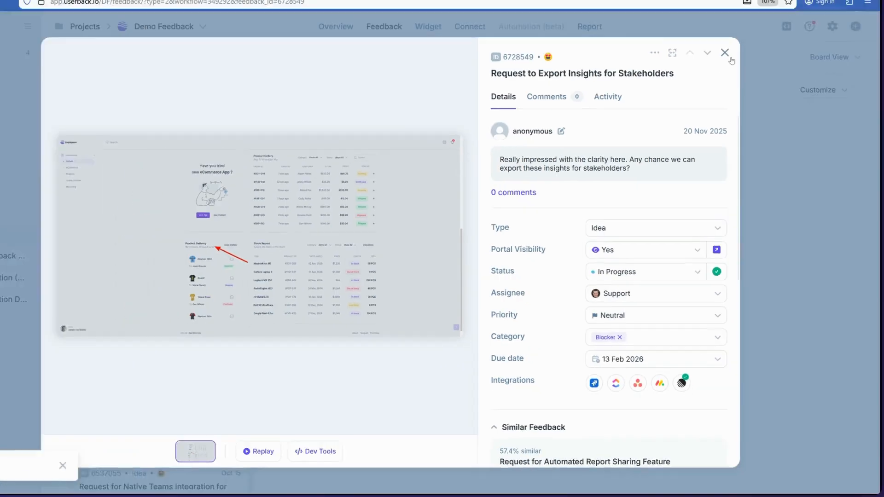
pyautogui.click(735, 17)
# Step: Follow the "Request to Export Insights for Stakeholders" idea and open the selection of duplicates to merge into it
pyautogui.click(309, 170)
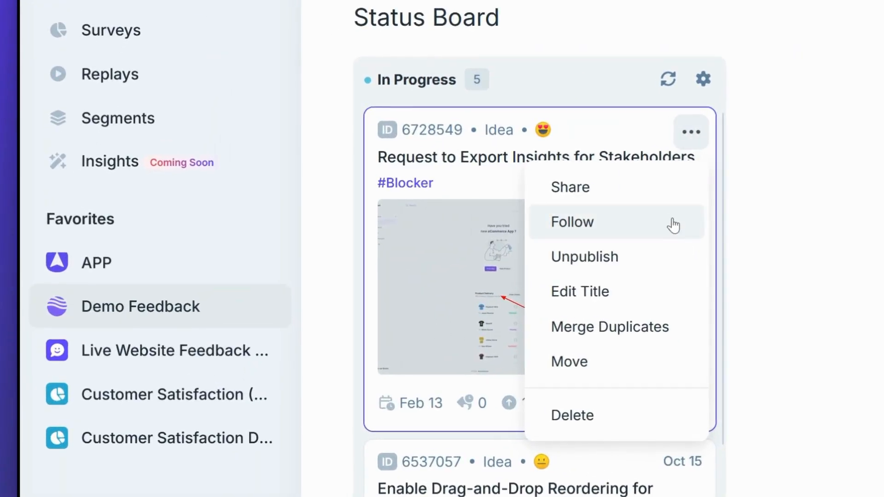
pyautogui.click(606, 220)
pyautogui.click(623, 141)
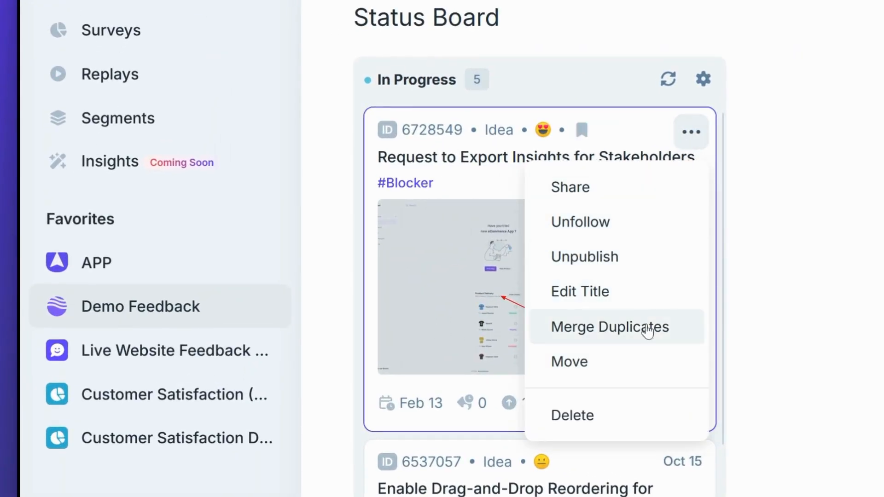
pyautogui.click(653, 325)
pyautogui.click(369, 216)
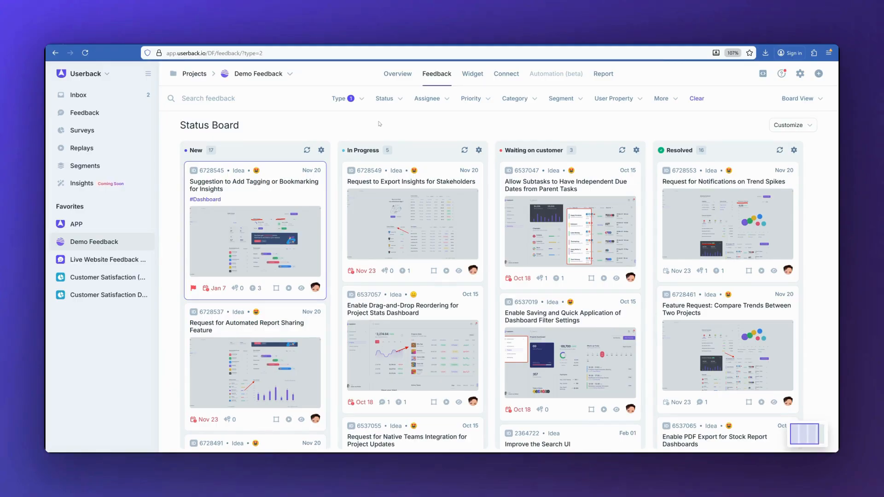
# Step: Merge the "Tag Teams" idea, found by searching "tag", into "Suggestion to Add Tagging or Bookmarking for Insights"
pyautogui.moveTo(324, 175)
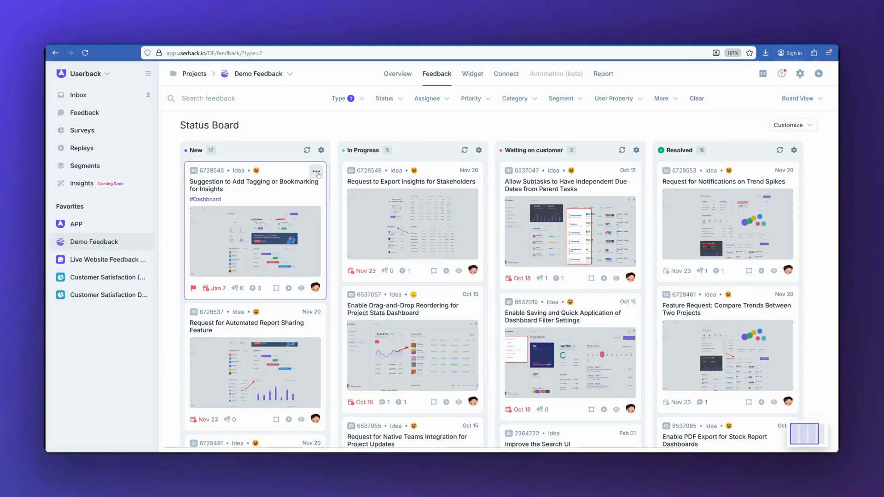
pyautogui.click(316, 172)
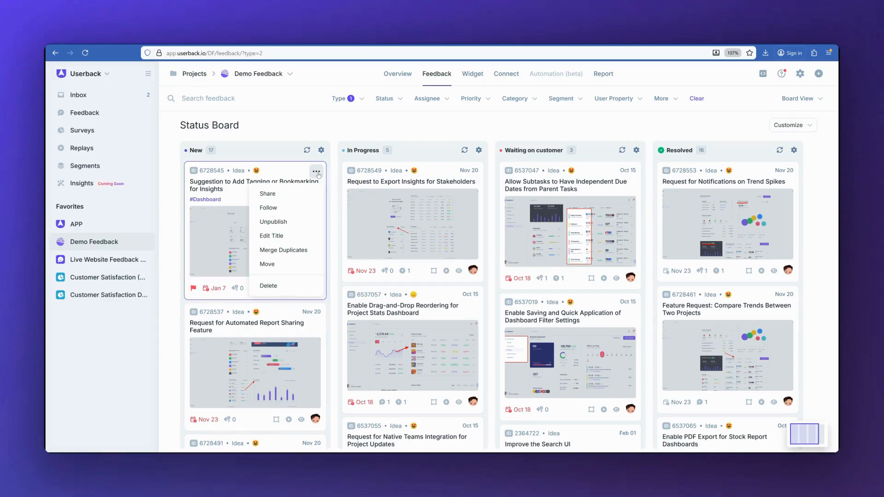
pyautogui.click(283, 250)
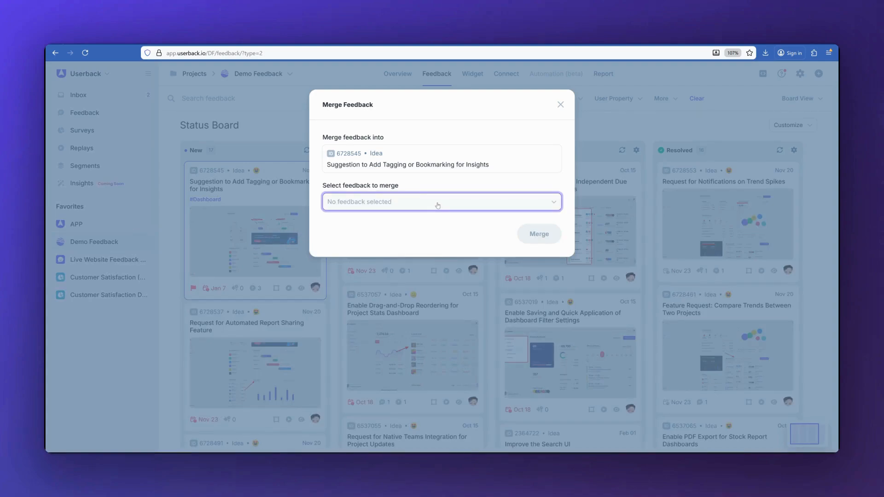
pyautogui.click(438, 205)
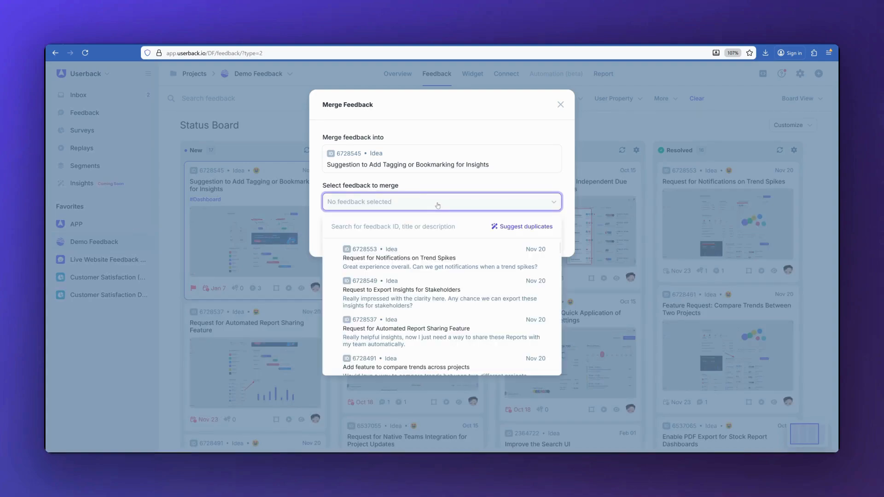
pyautogui.click(422, 228)
pyautogui.write('tag')
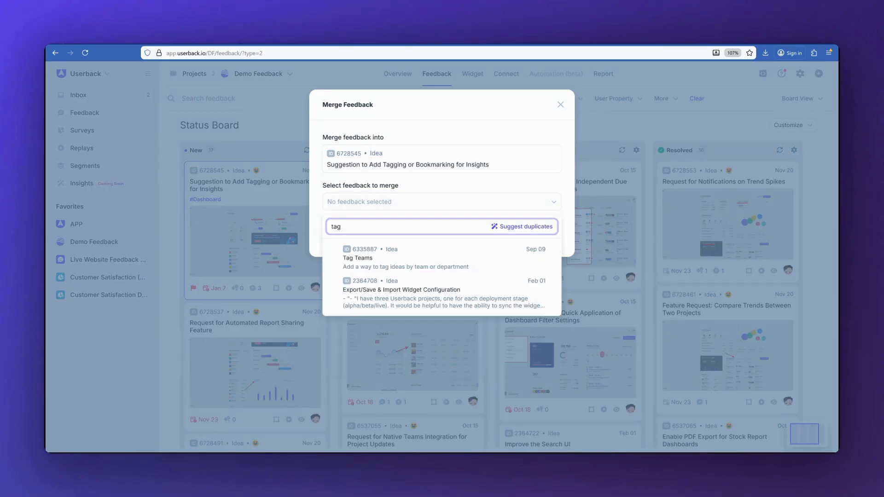
pyautogui.click(403, 260)
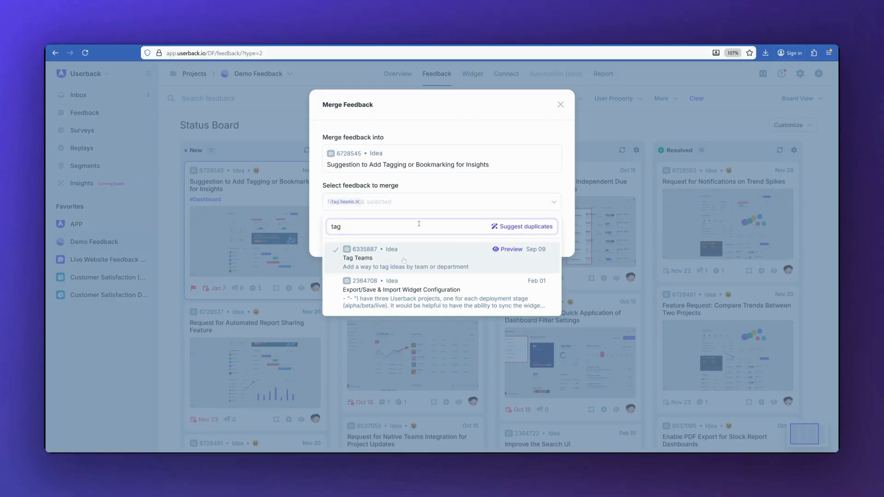
pyautogui.click(446, 185)
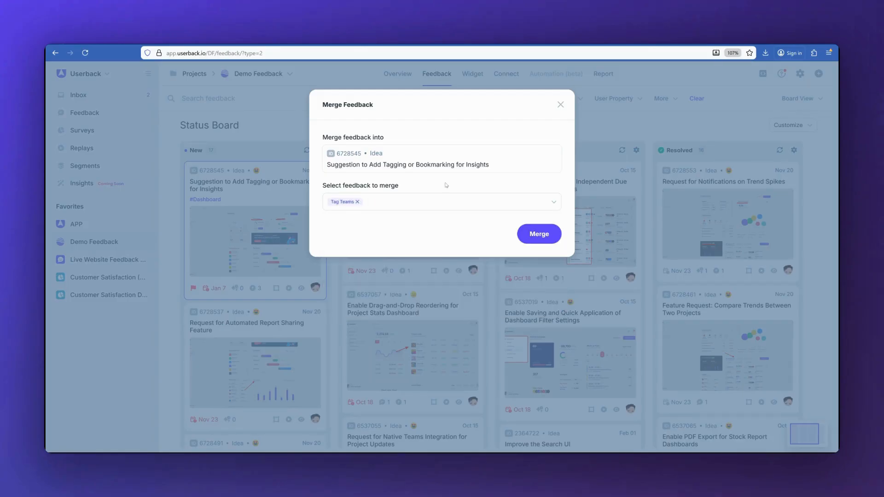
pyautogui.click(540, 234)
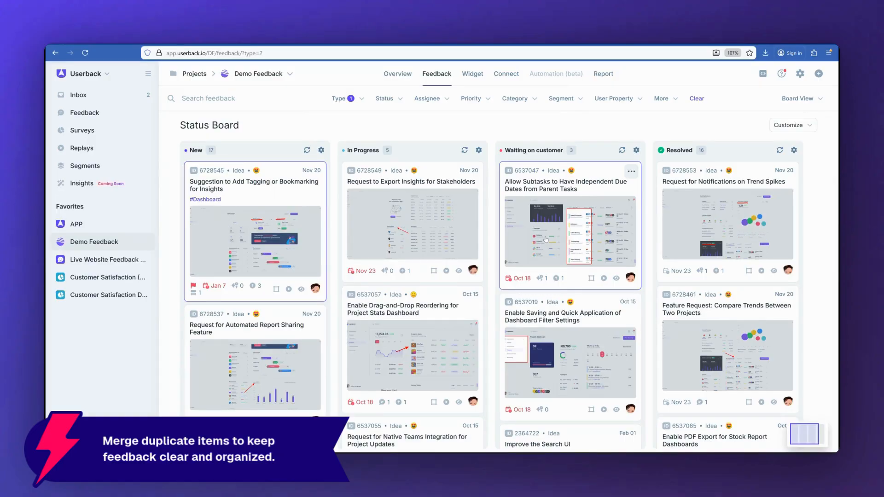
# Step: Review the tagging suggestion's merged feedback, look at the "Tag Teams" entry's details, and close them
pyautogui.click(283, 192)
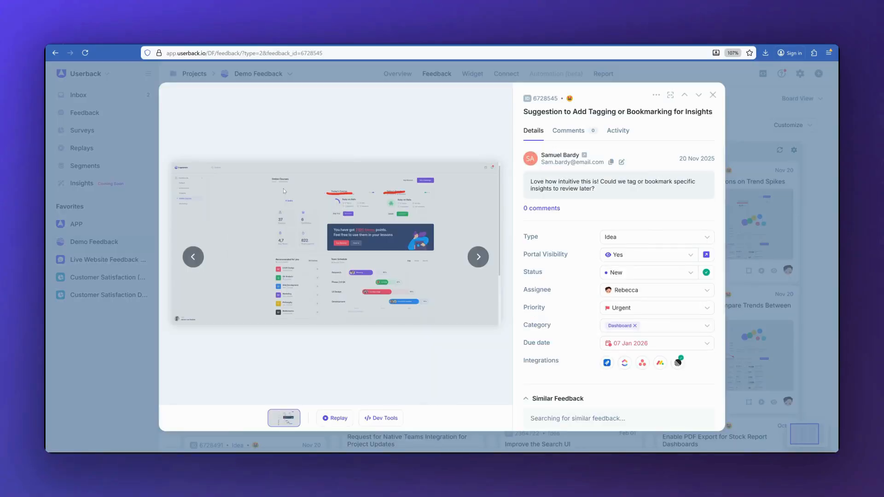
pyautogui.scroll(-5, 547, 342)
pyautogui.scroll(-2, 546, 342)
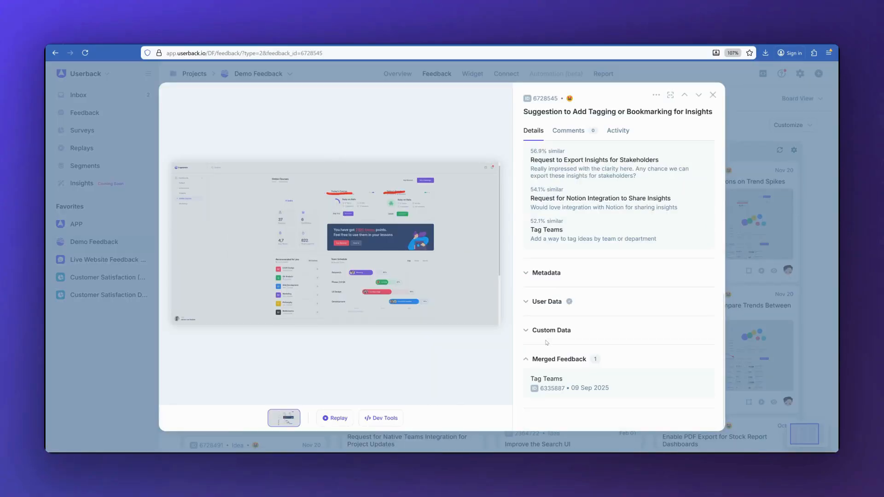
pyautogui.click(562, 382)
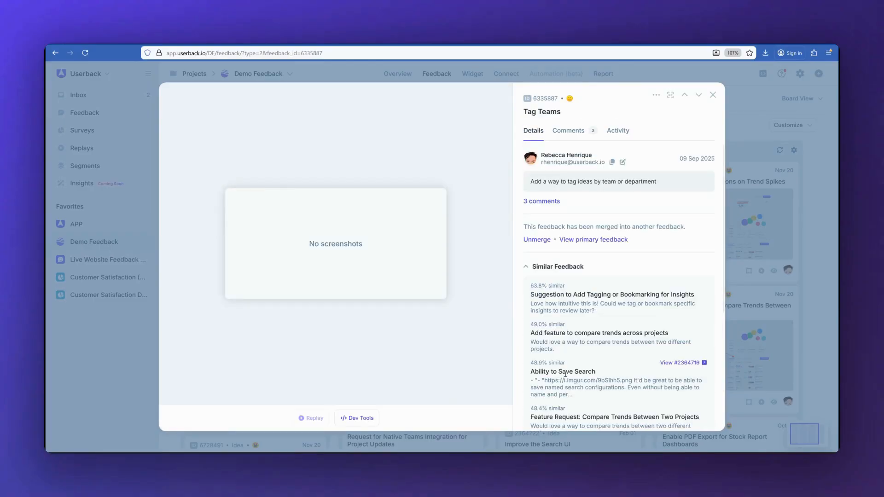
pyautogui.press('Escape')
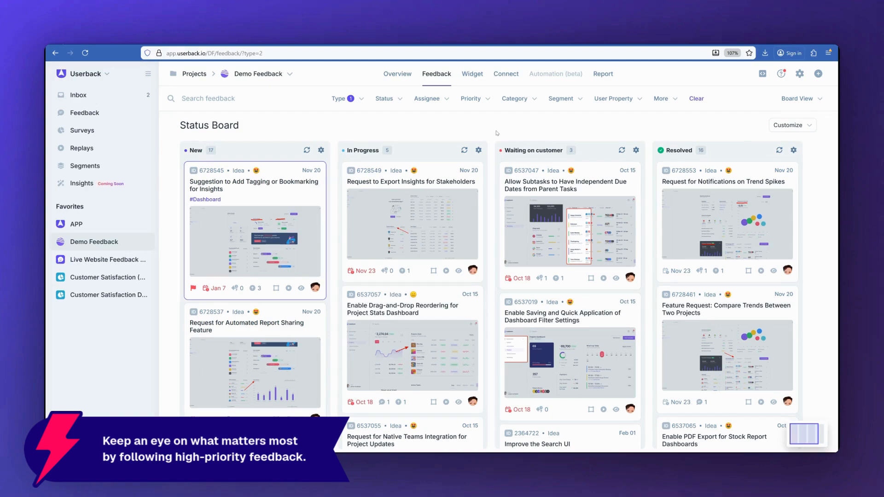
# Step: Follow the "Request to Export Insights for Stakeholders" idea from the In Progress column
pyautogui.click(474, 172)
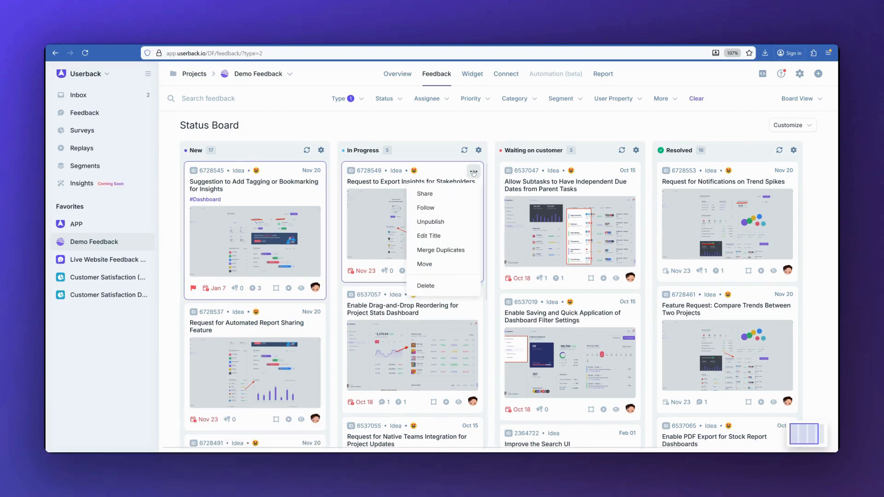
pyautogui.click(467, 209)
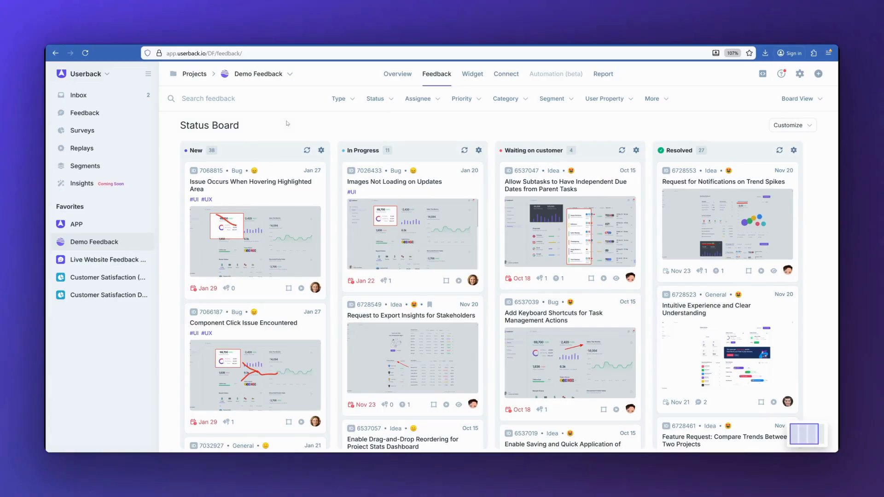
# Step: Enter "bug" as the feedback search term and filter the status board by In Progress
pyautogui.click(283, 96)
pyautogui.write('bug')
pyautogui.click(382, 99)
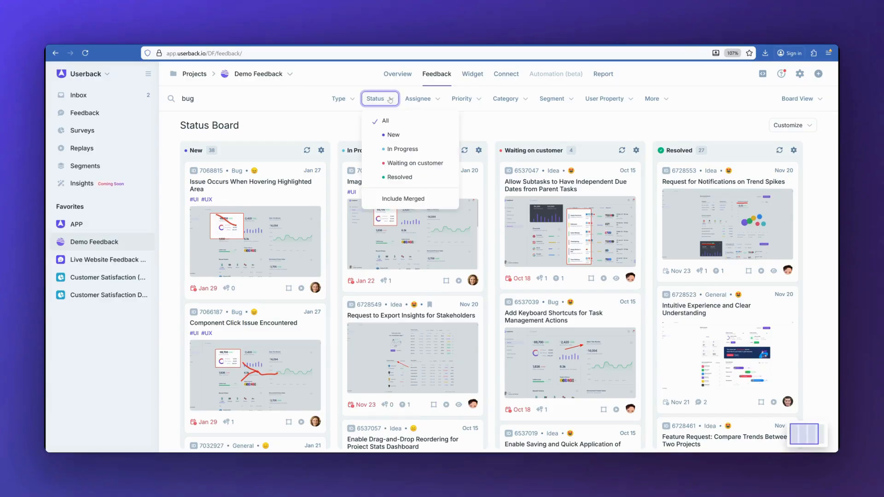
pyautogui.click(394, 150)
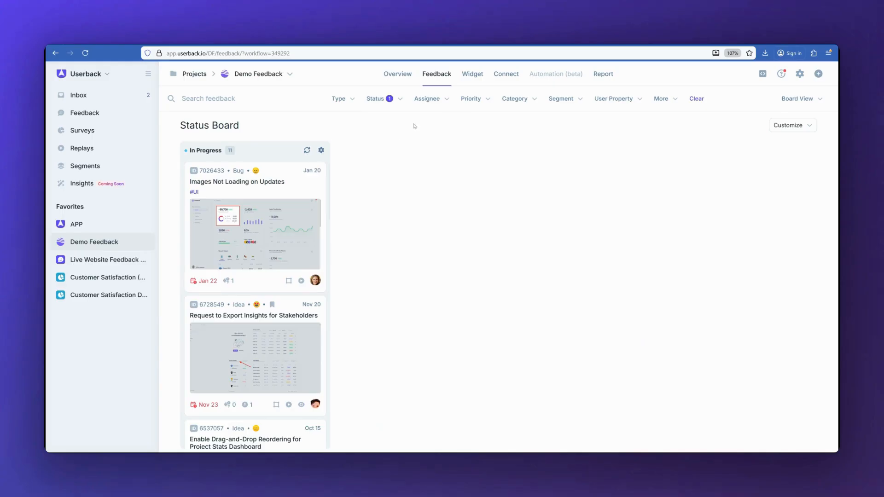
# Step: Filter the In Progress board by two team members as assignees
pyautogui.click(426, 99)
pyautogui.click(439, 138)
pyautogui.scroll(-3, 442, 194)
pyautogui.click(448, 192)
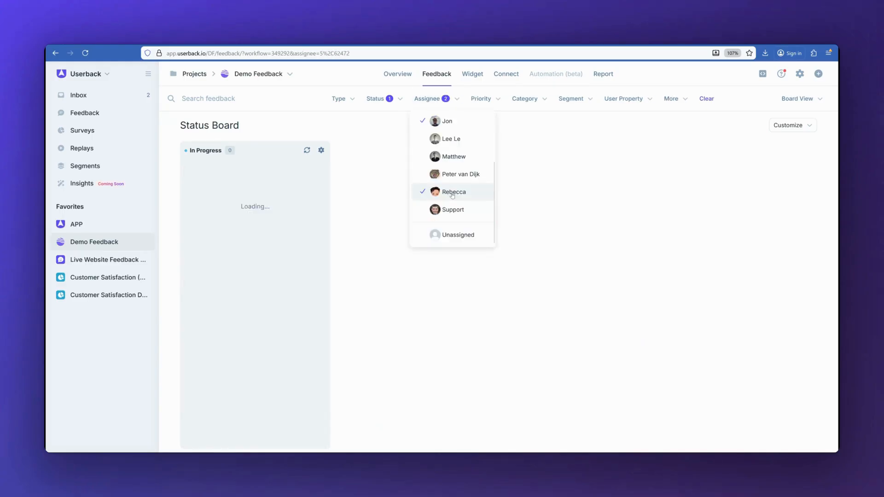
# Step: Look through the user property conditions and the additional creation-date filter options, including adding another filter
pyautogui.click(639, 99)
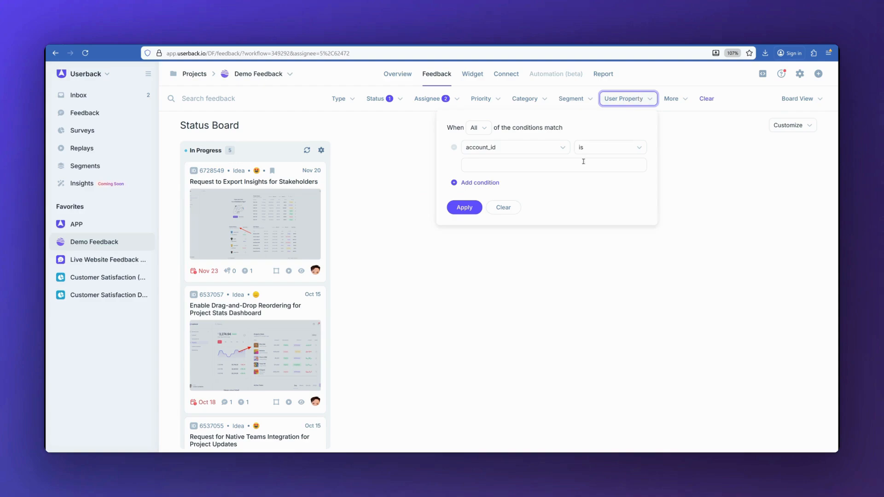
pyautogui.click(551, 166)
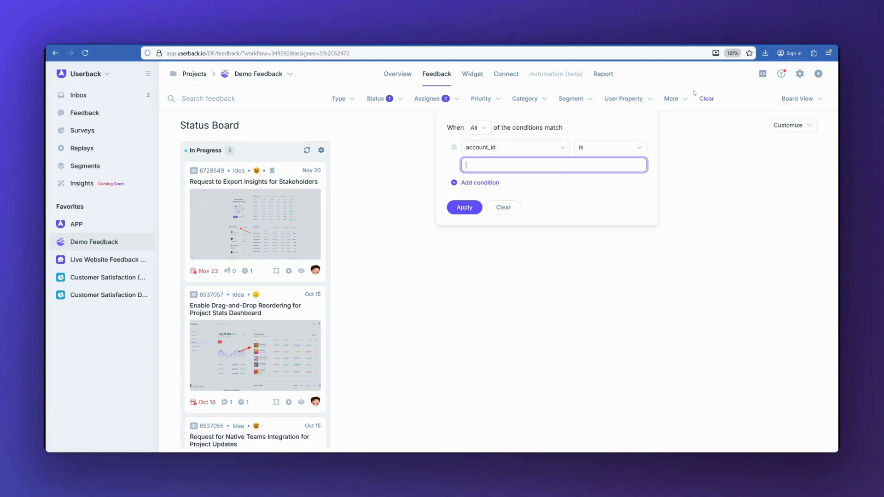
pyautogui.click(674, 99)
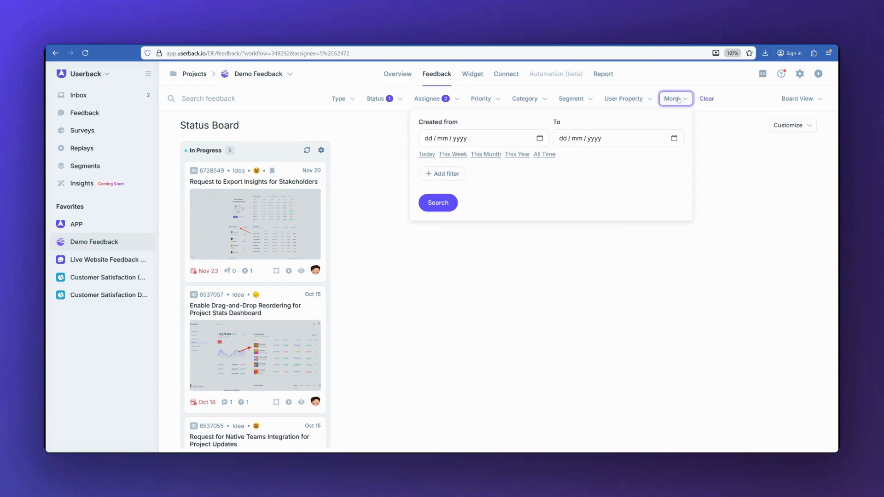
pyautogui.click(442, 174)
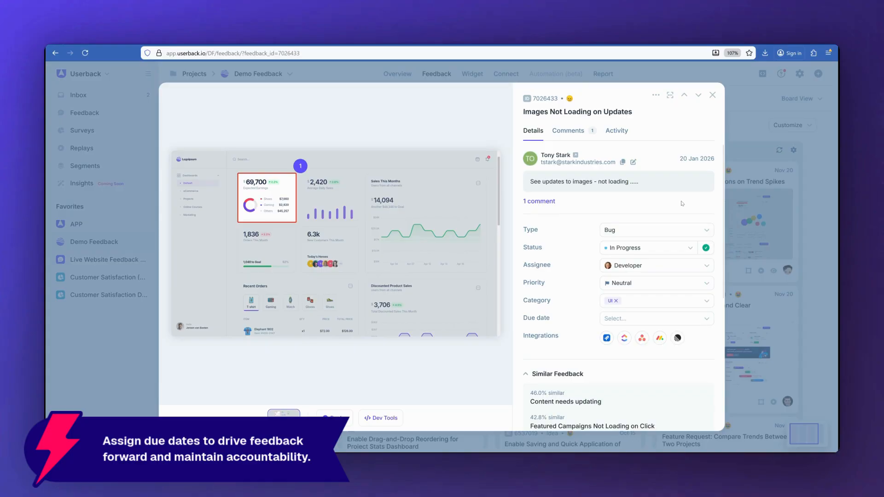
# Step: Set the due date of the "Images Not Loading on Updates" bug to 20 February 2026
pyautogui.click(652, 319)
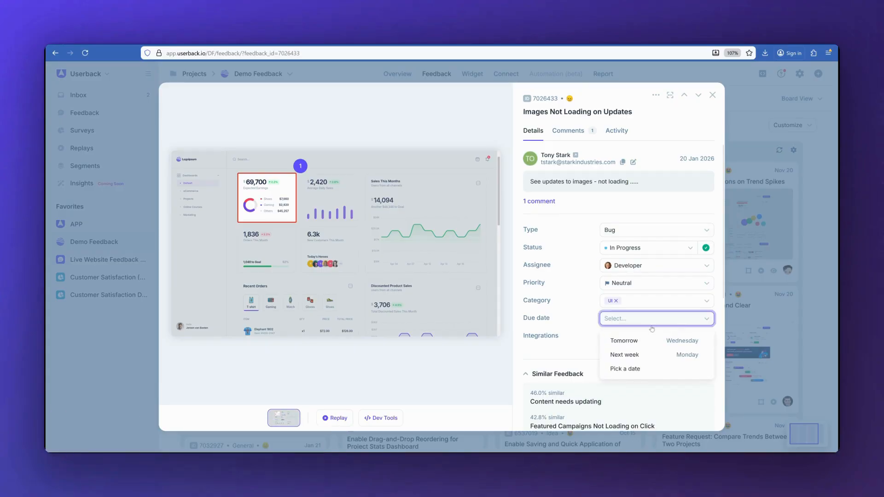
pyautogui.click(647, 372)
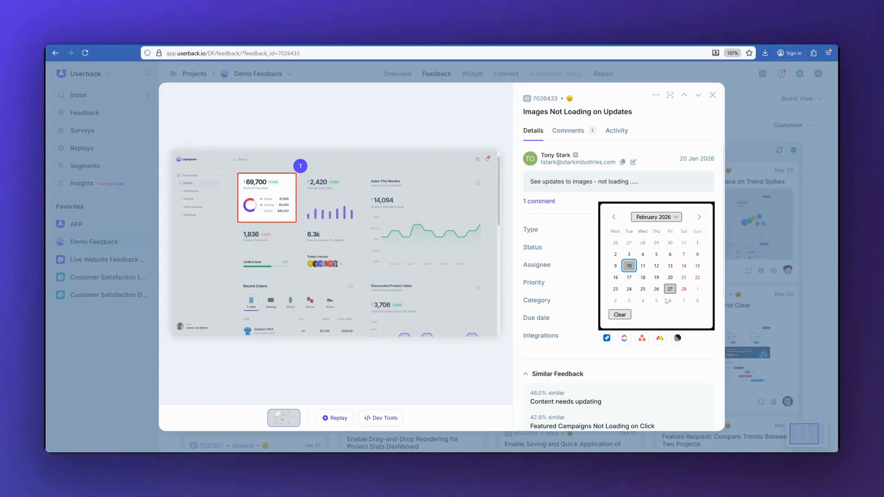
pyautogui.click(670, 280)
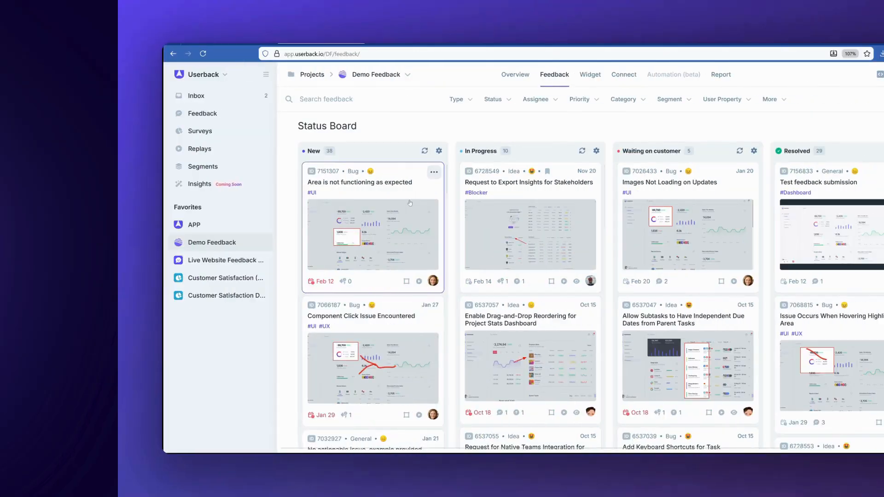
pyautogui.click(323, 184)
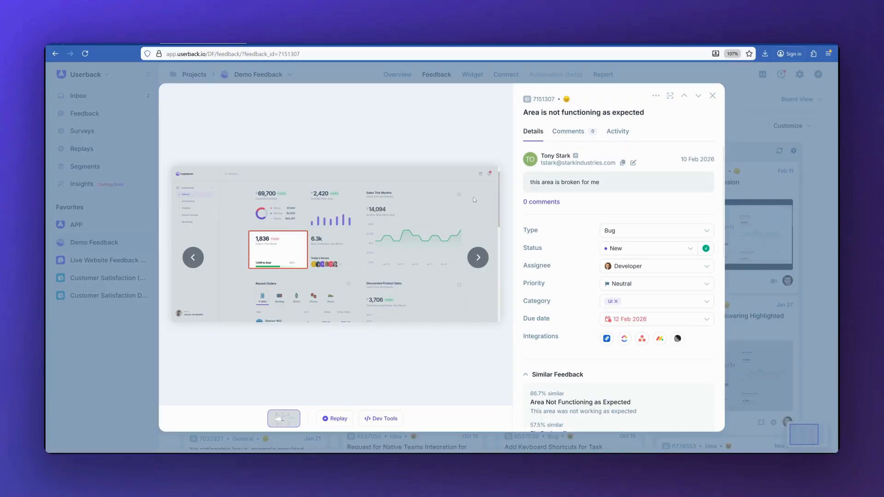
pyautogui.click(544, 203)
pyautogui.click(555, 212)
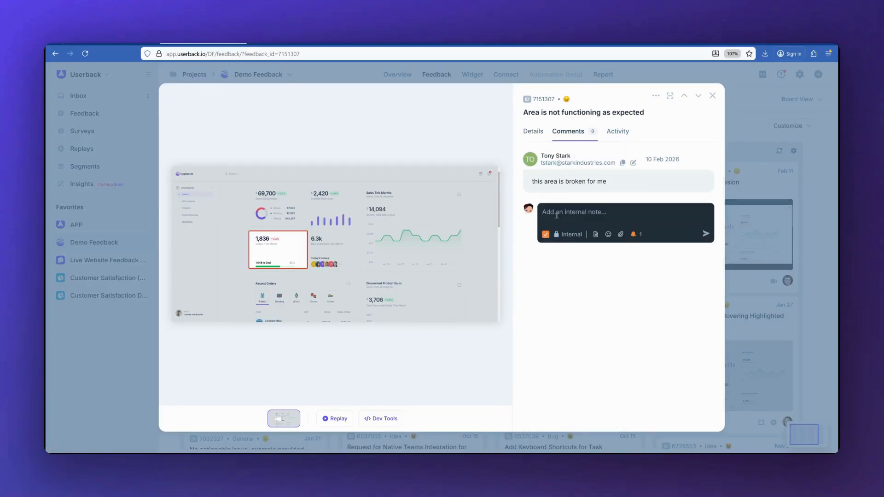
pyautogui.write('@')
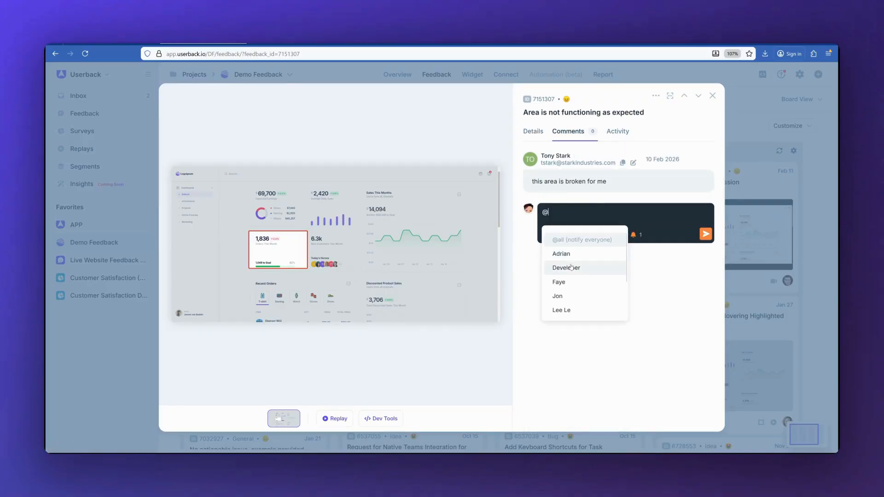
pyautogui.click(571, 266)
pyautogui.write('Can you look into this bug pls')
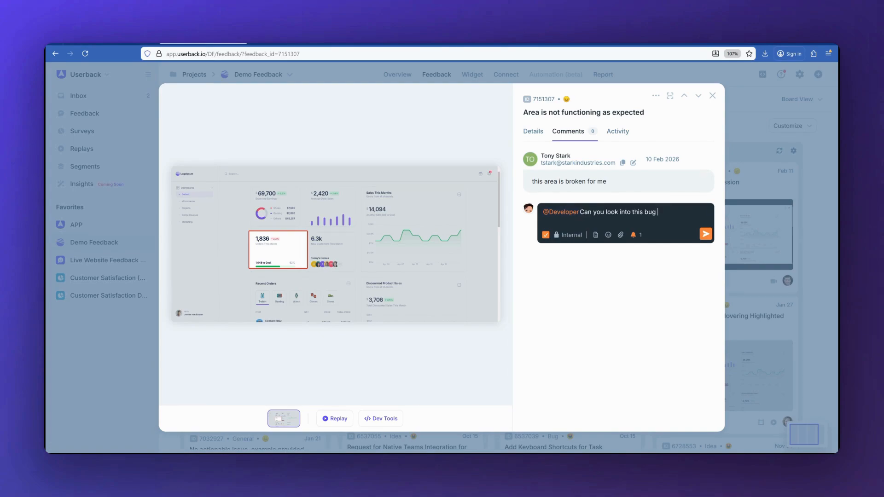
pyautogui.click(705, 234)
# Step: Send the reporter a public comment using the "Feedback received" template, with the Reporter as the notified recipient
pyautogui.click(545, 278)
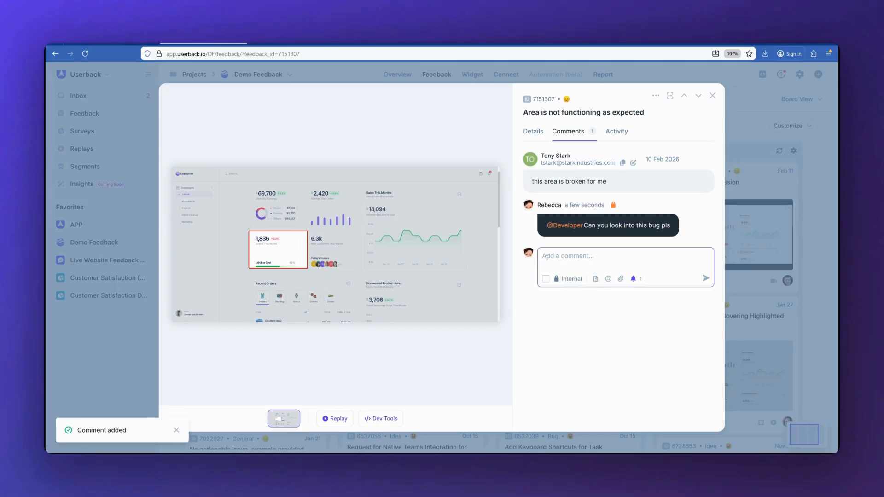
pyautogui.click(595, 278)
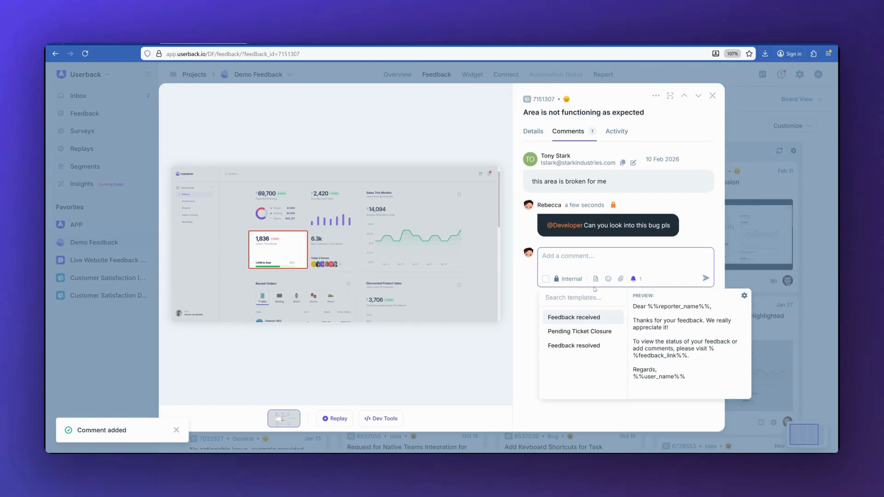
pyautogui.click(597, 316)
pyautogui.click(632, 354)
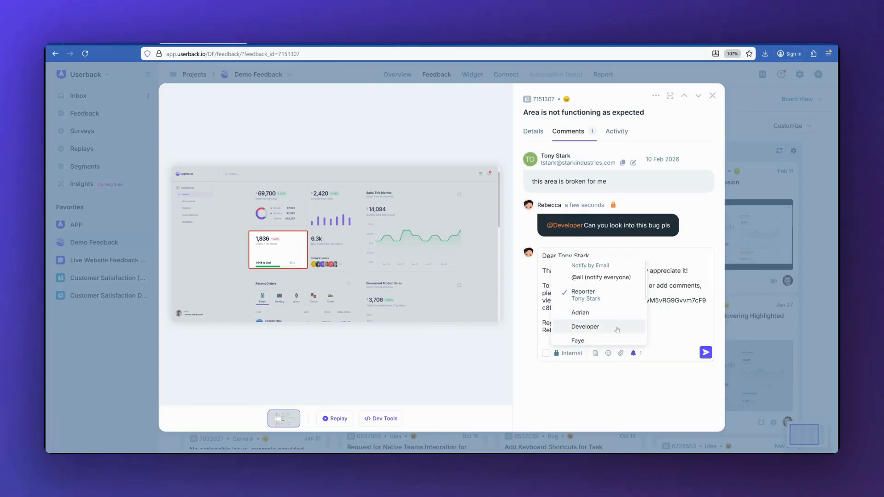
pyautogui.click(706, 352)
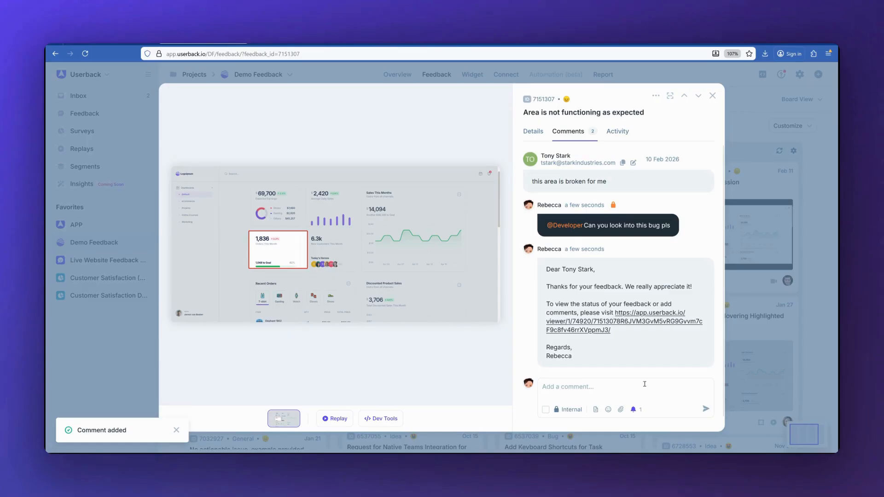
pyautogui.click(545, 409)
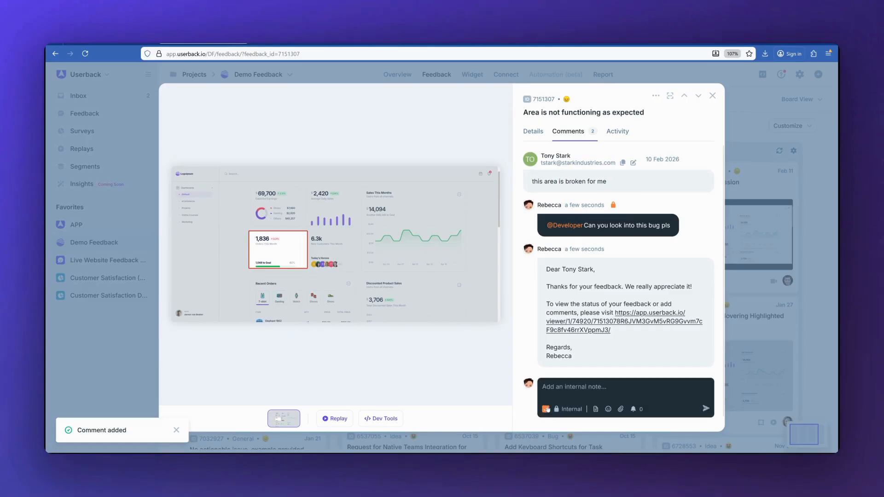
pyautogui.click(558, 386)
pyautogui.write('@supp')
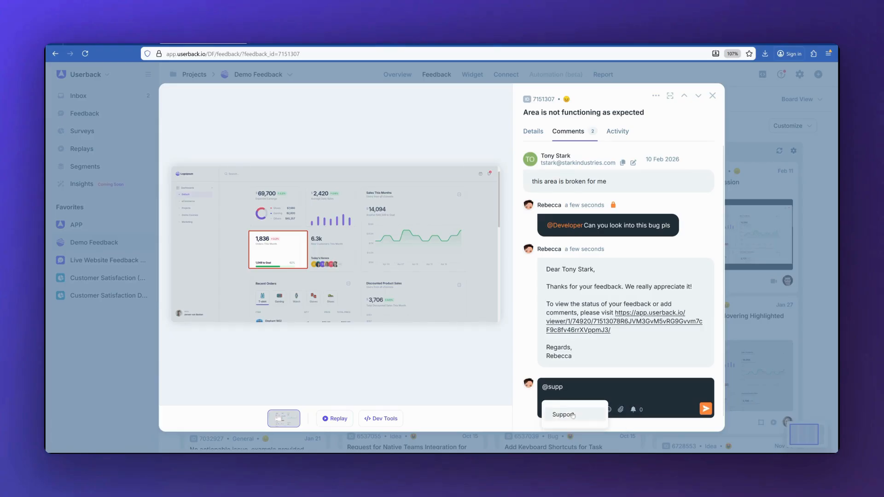
pyautogui.press('Return')
pyautogui.write('Can you escalate this with your manager pls')
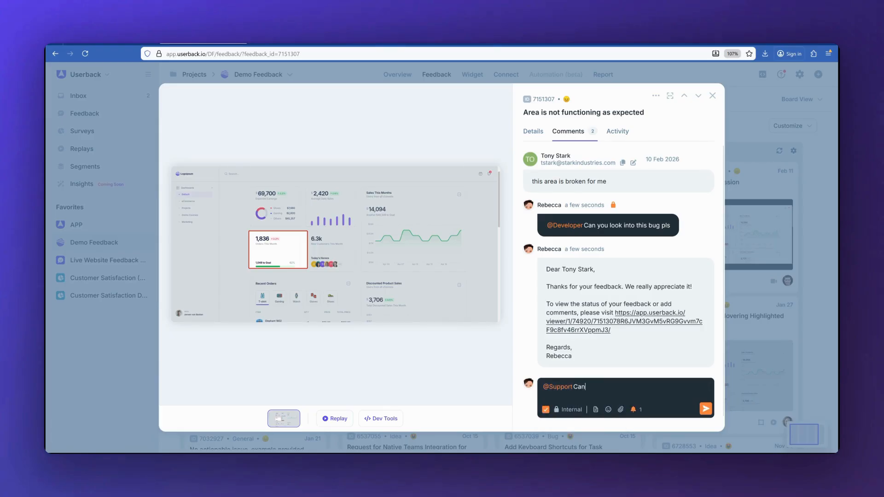
pyautogui.click(705, 408)
pyautogui.press('Escape')
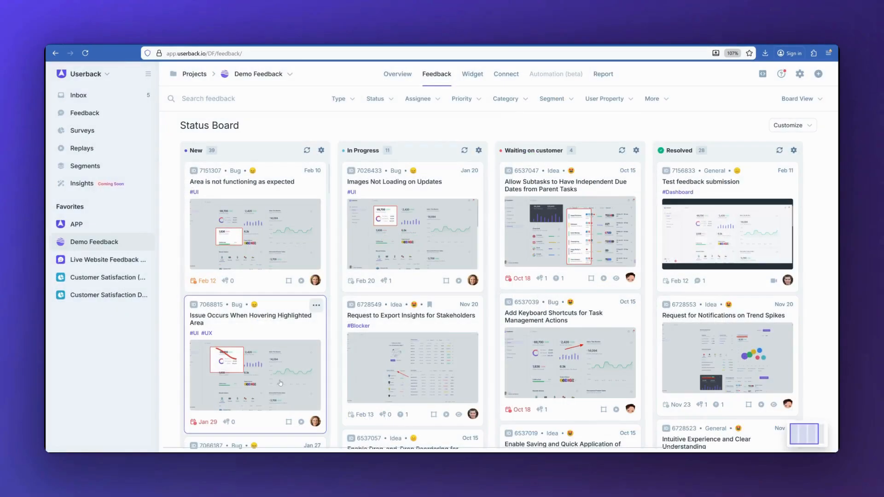
pyautogui.click(279, 379)
pyautogui.click(568, 130)
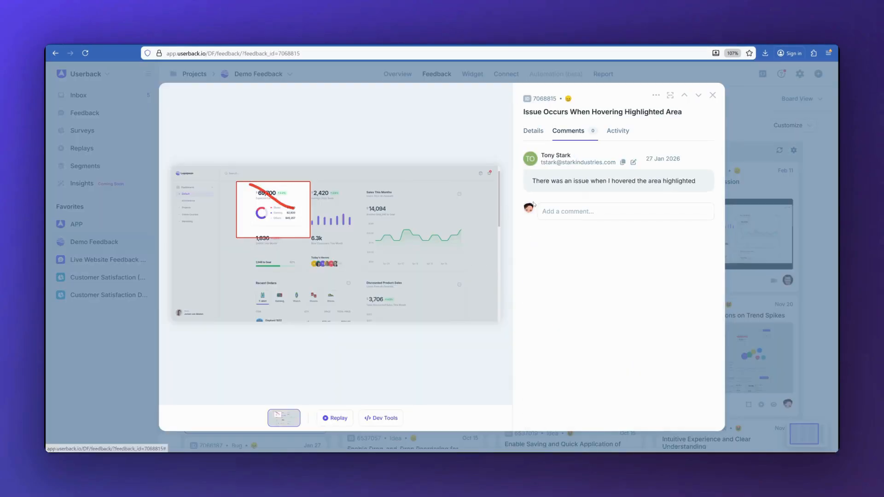
pyautogui.click(546, 210)
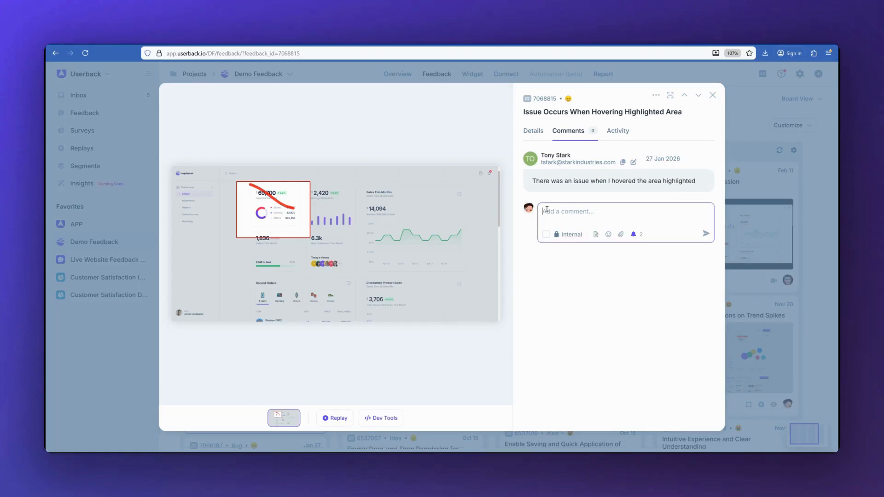
pyautogui.click(545, 235)
pyautogui.click(546, 235)
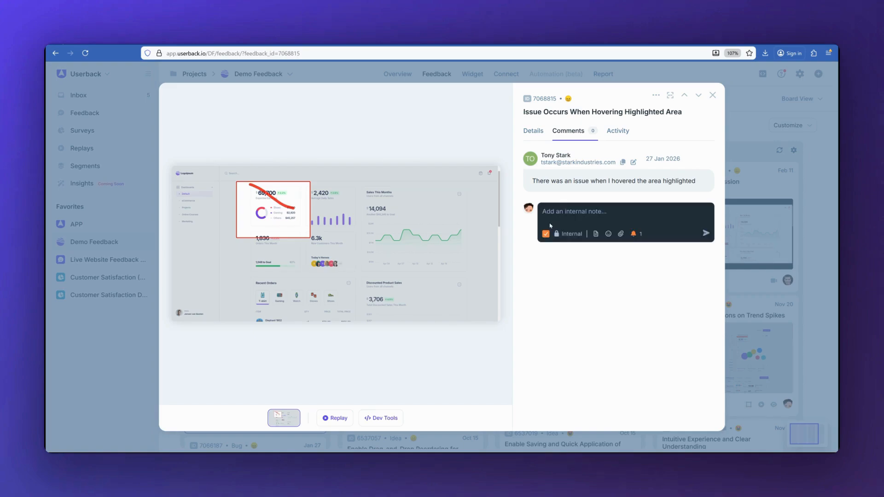
pyautogui.write('@')
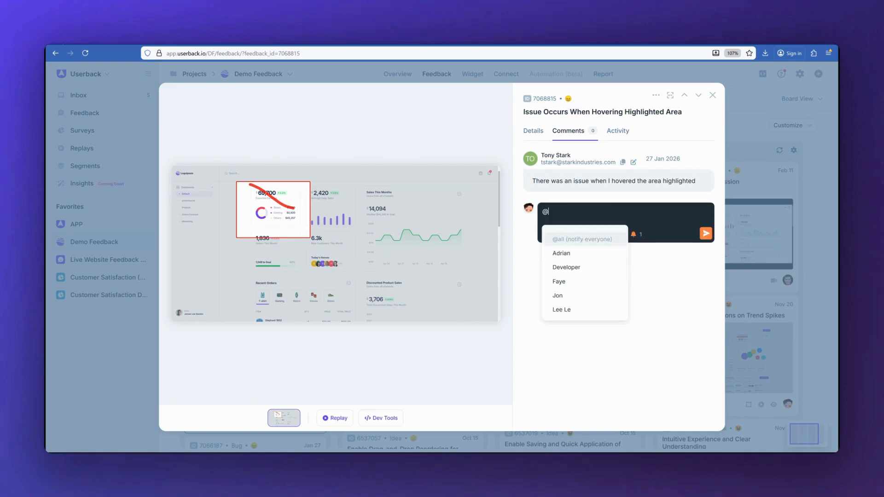
pyautogui.write('deve')
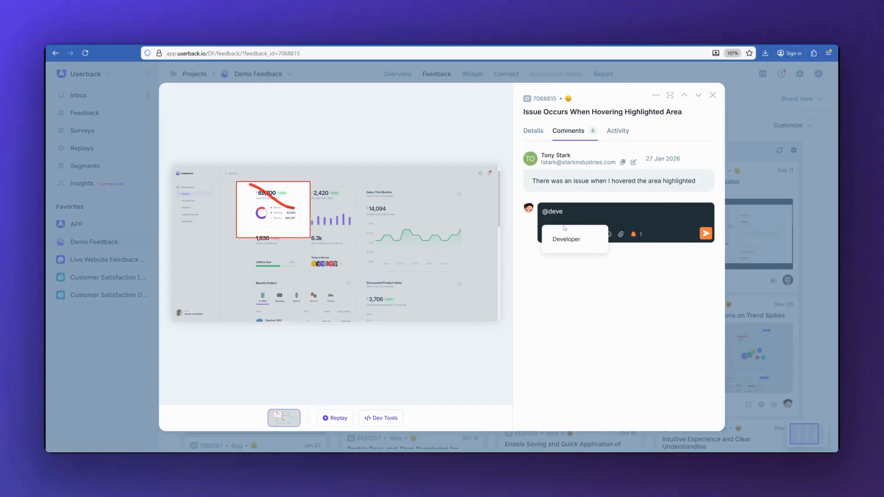
pyautogui.click(570, 239)
pyautogui.write('Are you able to see this error?')
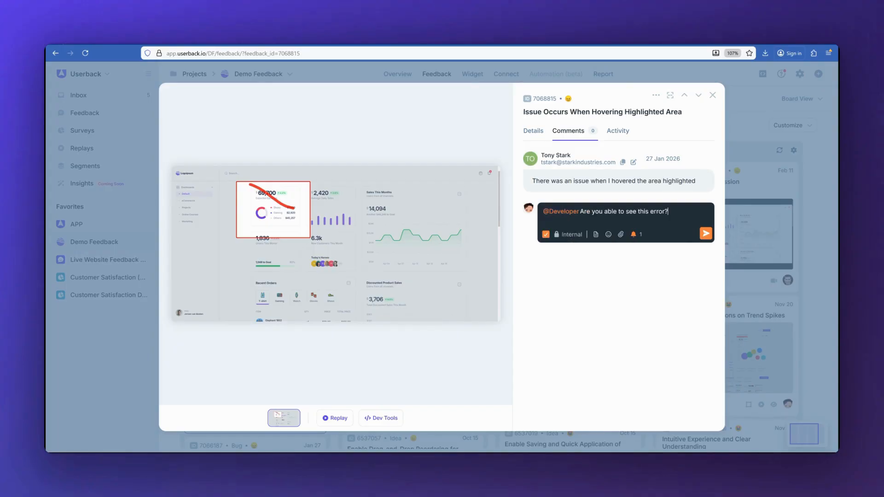
pyautogui.click(699, 236)
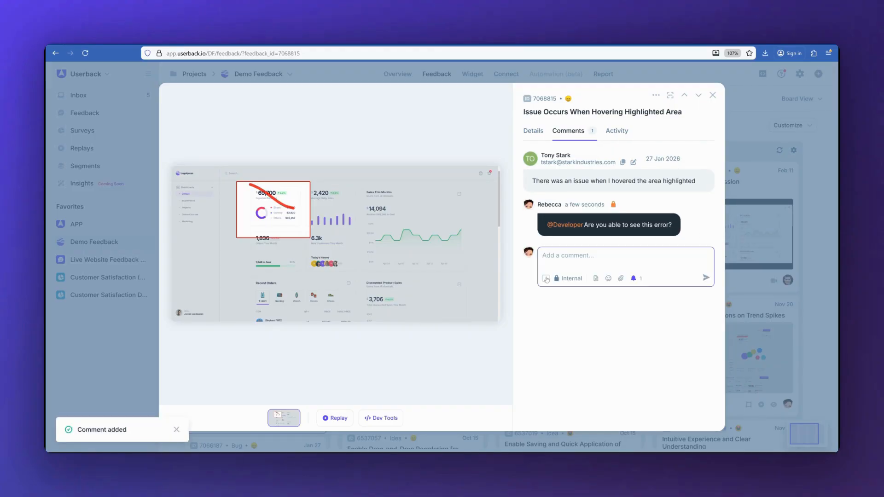
# Step: Send a public reply thanking the reporter and saying "The team are working on a fix right now", notifying only the Reporter, not Developer
pyautogui.write('Hi Tony,  Thanks for reaching out.  The team are working on a fix right now.  Thanks!')
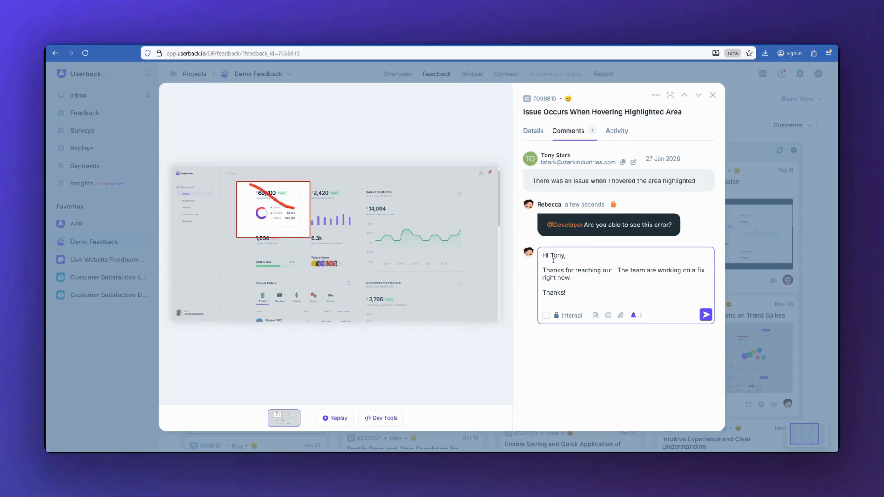
pyautogui.click(632, 315)
pyautogui.click(621, 260)
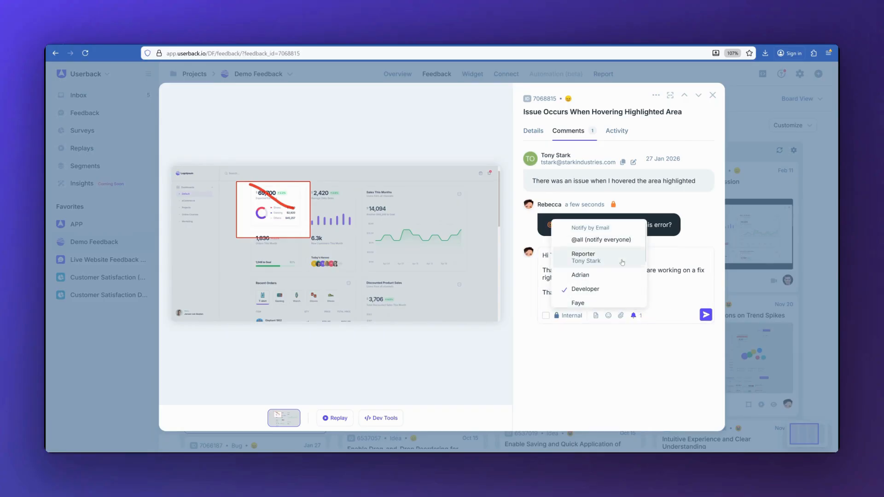
pyautogui.click(618, 289)
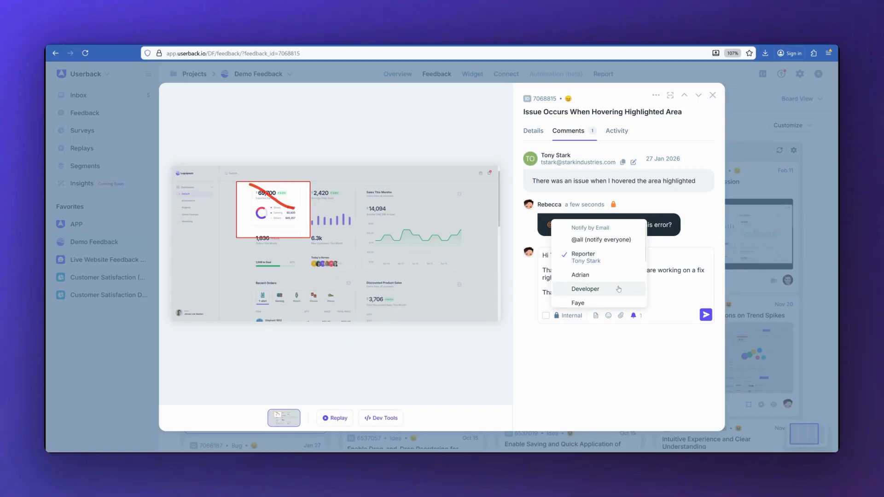
pyautogui.click(659, 296)
pyautogui.click(705, 314)
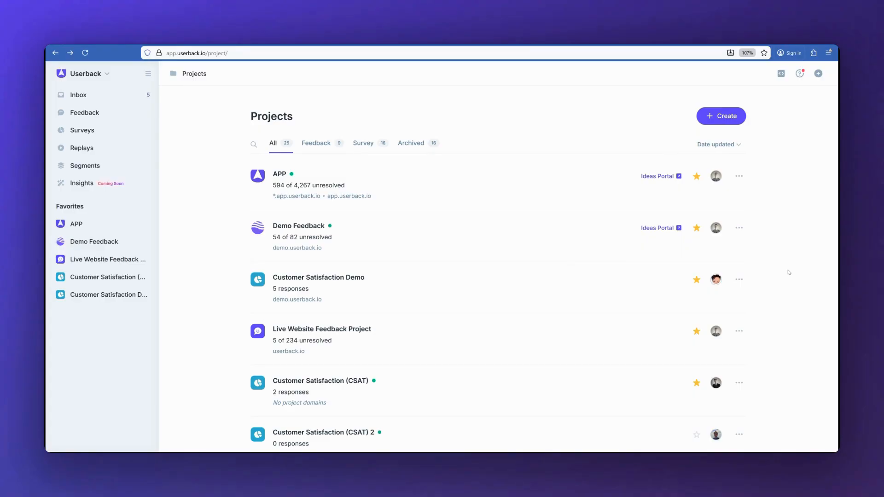
# Step: Restrict the Developer member of the Demo Feedback project to "Internal notes only"
pyautogui.click(738, 227)
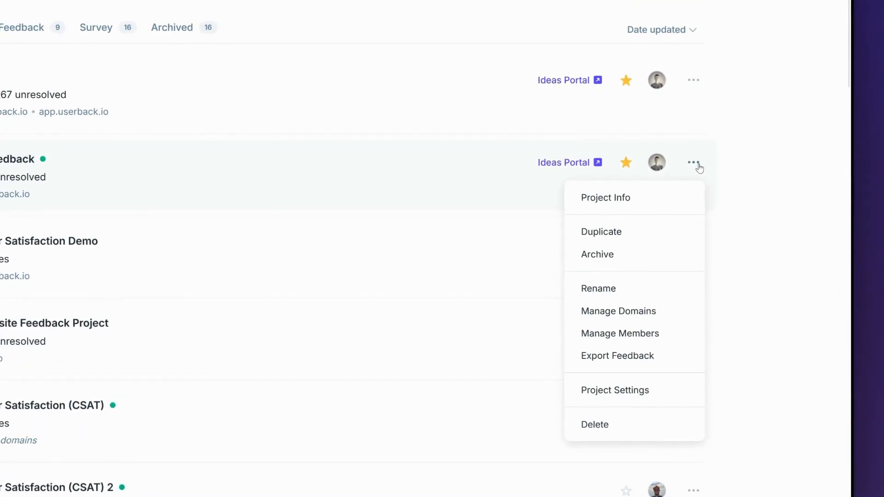
pyautogui.click(680, 334)
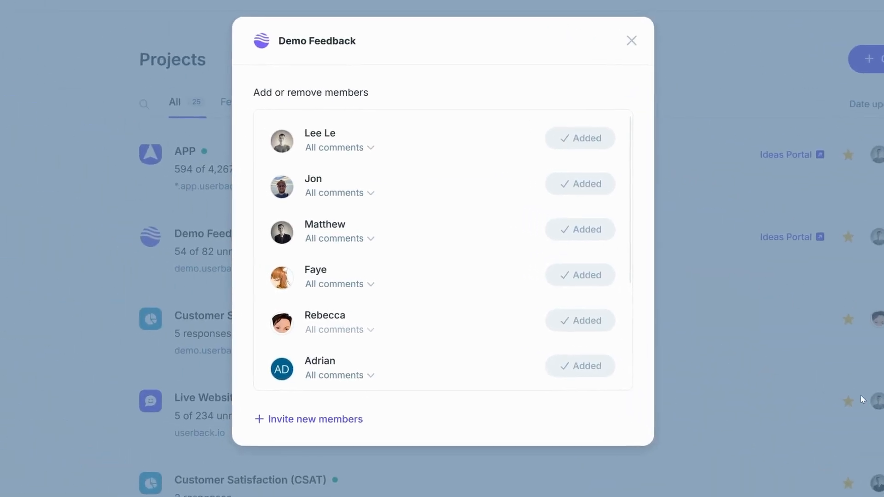
pyautogui.scroll(-3, 418, 305)
pyautogui.click(369, 320)
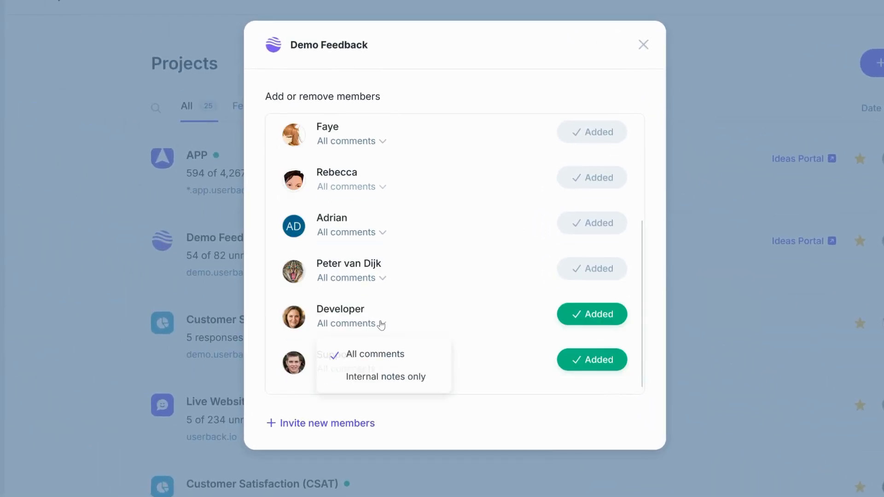
pyautogui.click(375, 378)
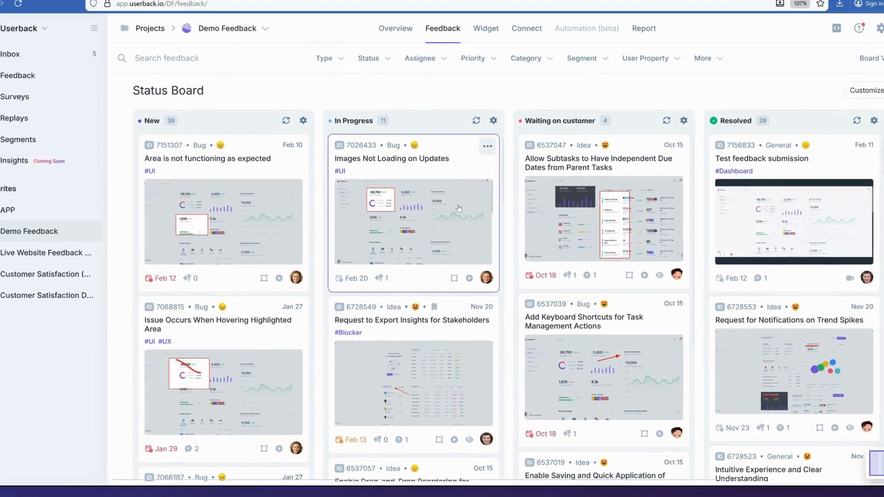
# Step: Open "Images Not Loading on Updates" and insert the "Feedback resolved" reply template in the annotation's comment field
pyautogui.click(413, 225)
pyautogui.click(573, 175)
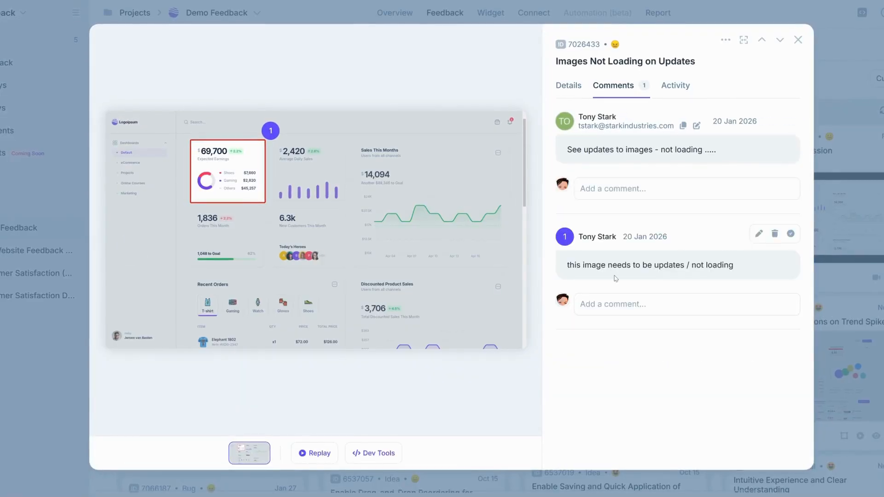
pyautogui.click(613, 303)
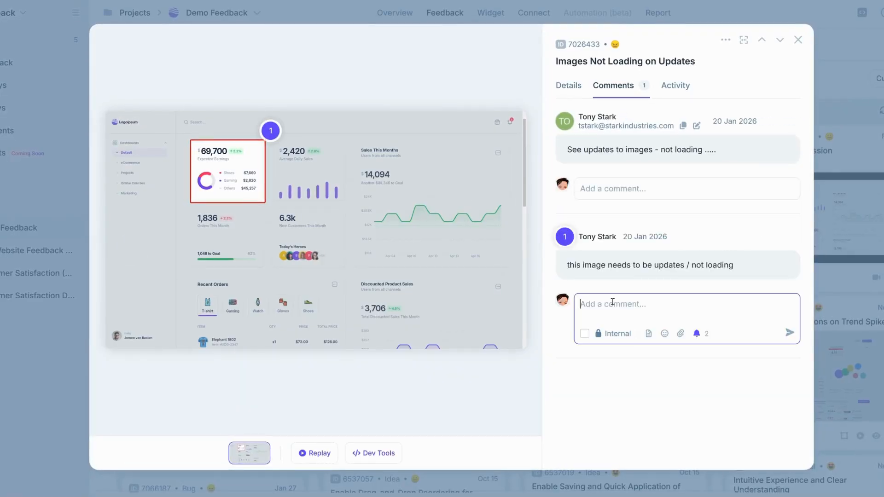
pyautogui.click(648, 334)
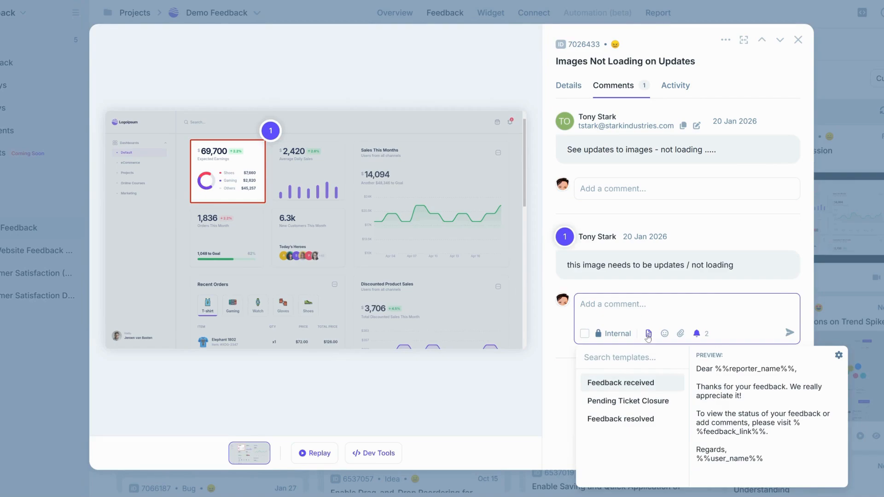
pyautogui.click(648, 421)
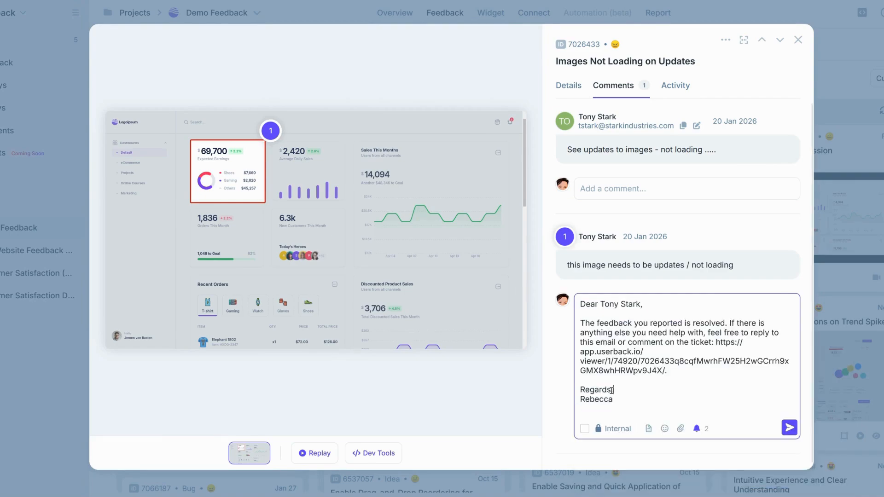
# Step: Replace the closing "Regards" of the templated reply with "Thanks," and send the reply
pyautogui.moveTo(612, 390); pyautogui.dragTo(575, 389)
pyautogui.write('Thanks,')
pyautogui.click(789, 428)
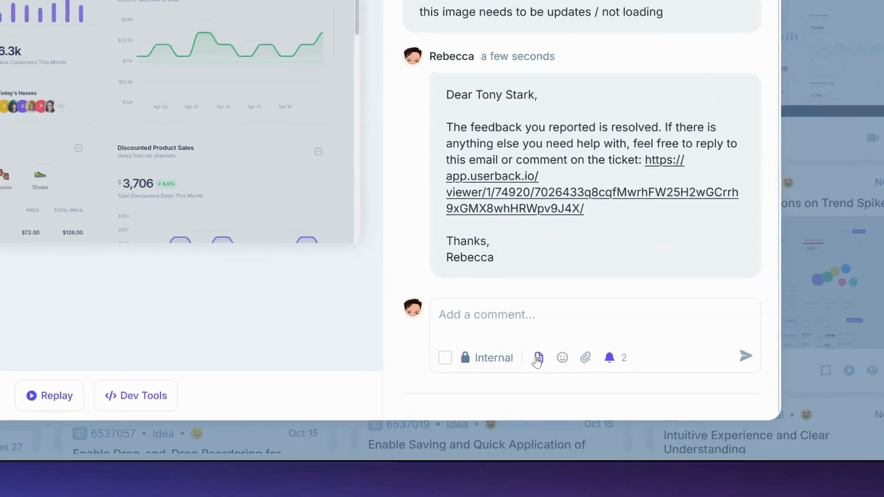
# Step: Start a new reply template named "Demo Template" that is accessible to "Myself only"
pyautogui.click(595, 397)
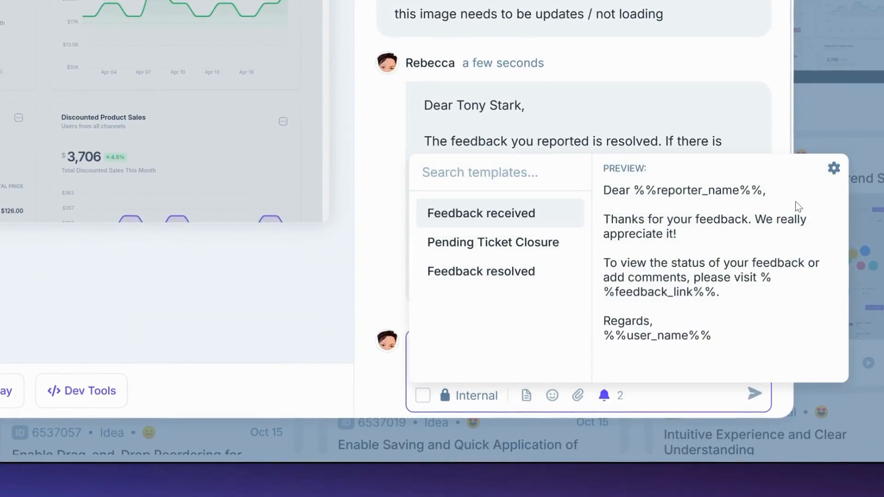
pyautogui.click(833, 168)
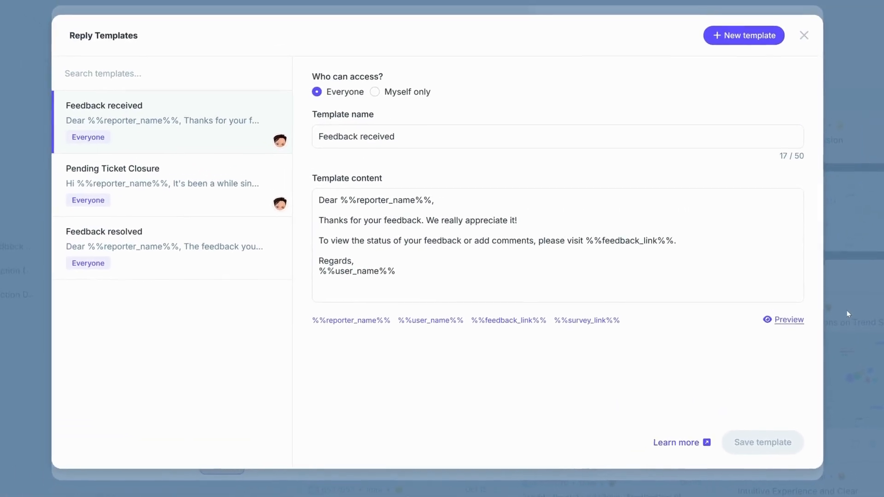
pyautogui.click(747, 39)
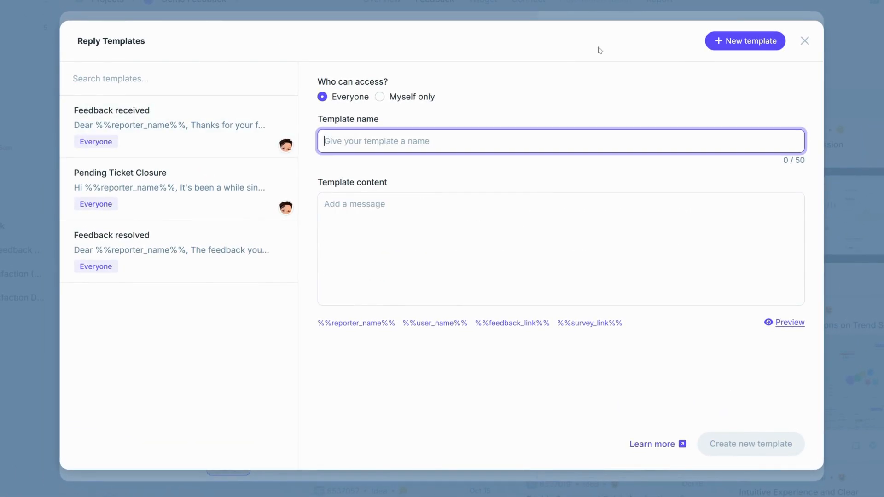
pyautogui.click(379, 97)
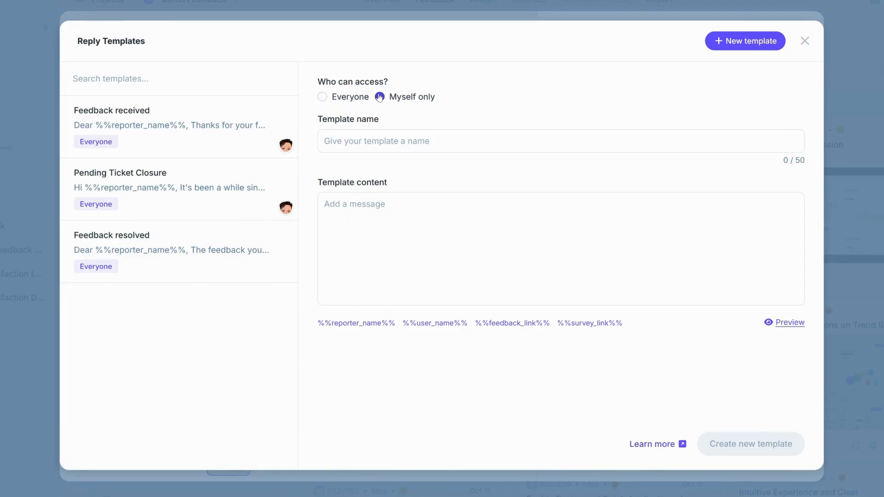
pyautogui.click(418, 143)
pyautogui.write('Demo Template')
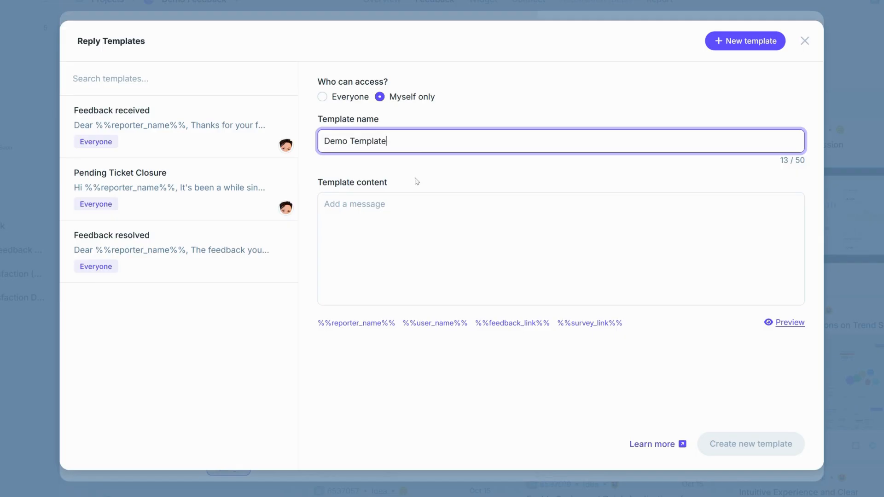
# Step: Fill the template content with %%reporter_name%%, "Demo content" and %%feedback_link%% on separate lines, and preview it
pyautogui.click(415, 210)
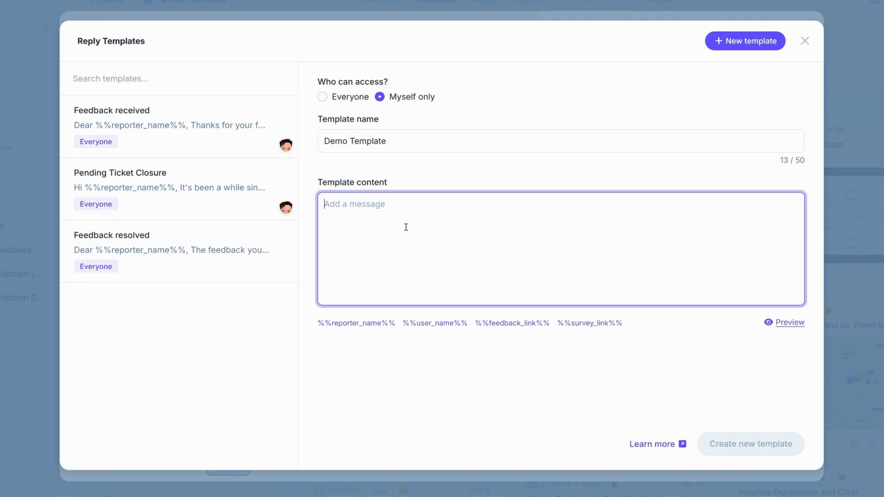
pyautogui.click(371, 324)
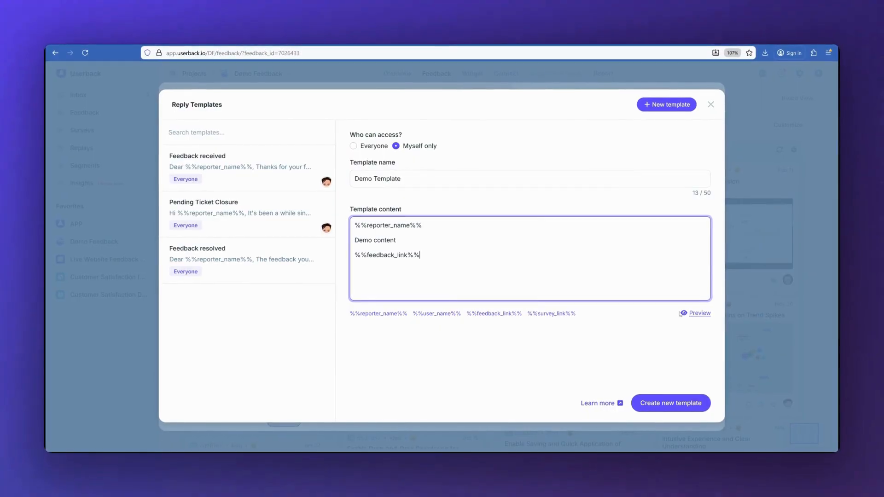
pyautogui.click(697, 314)
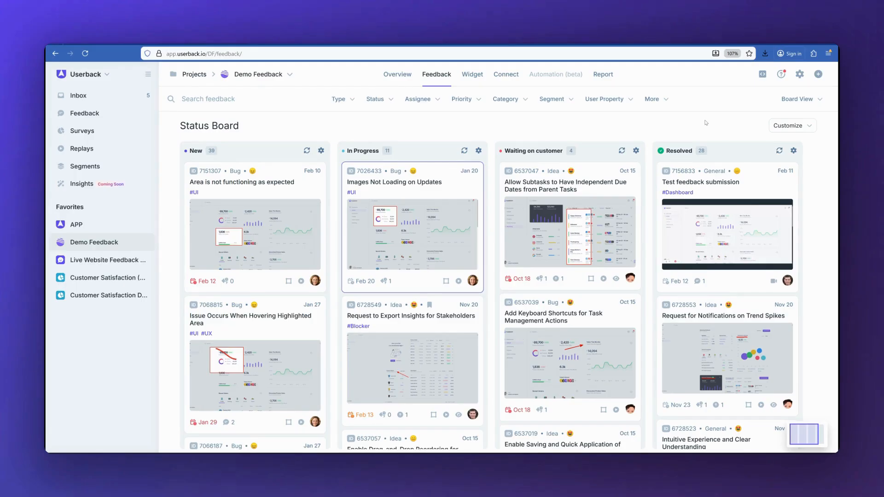
# Step: Show the project's feedback in Inbox View and open "Test feedback submission"
pyautogui.click(800, 99)
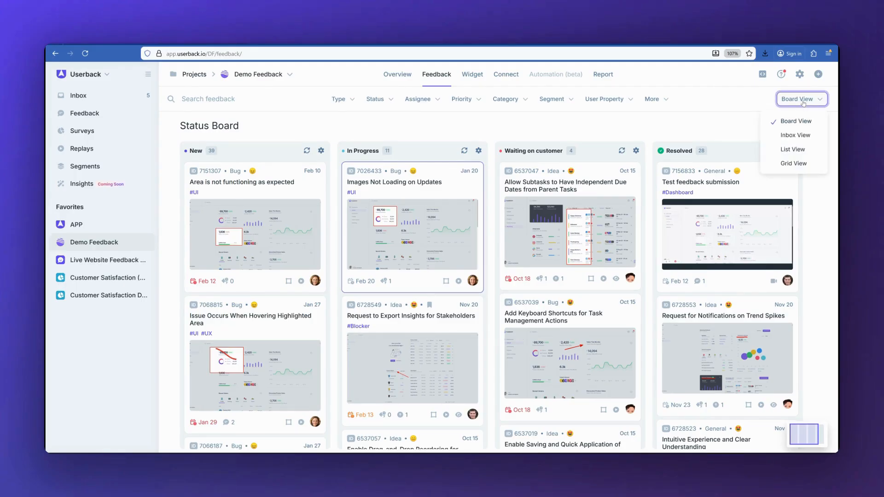
pyautogui.click(795, 134)
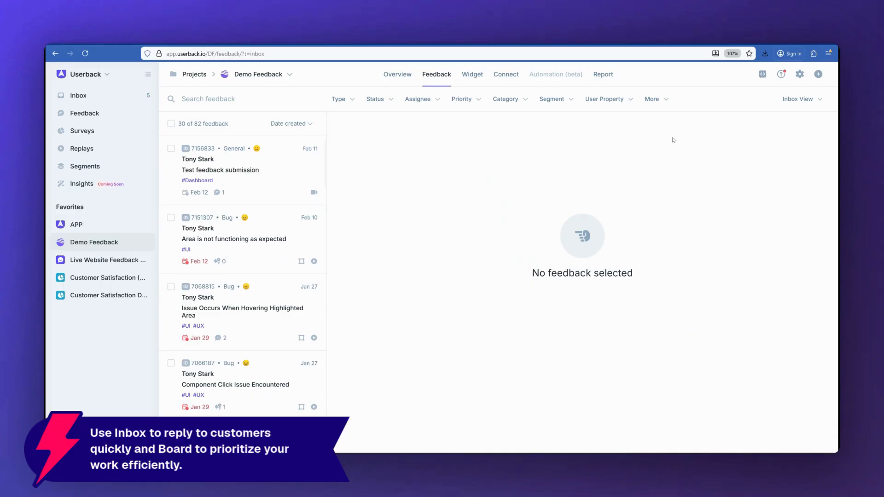
pyautogui.click(223, 174)
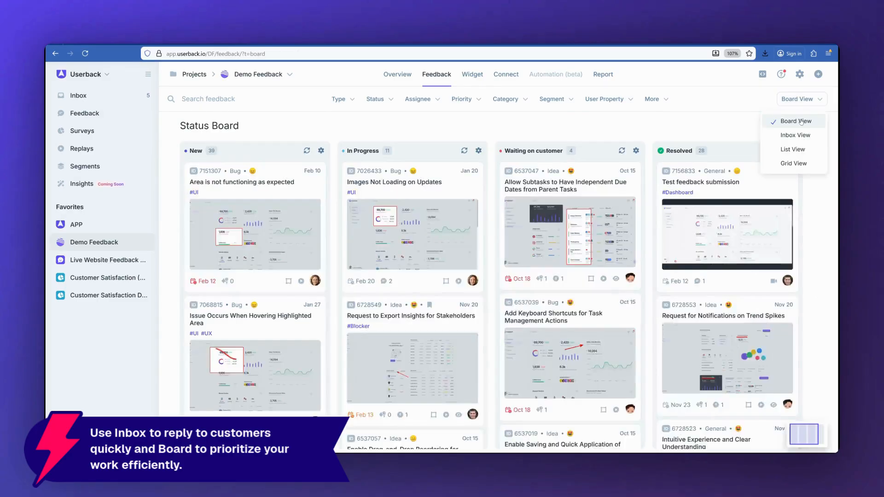
# Step: Return to Board View and move "Images Not Loading on Updates" from In Progress to Waiting on customer
pyautogui.click(799, 119)
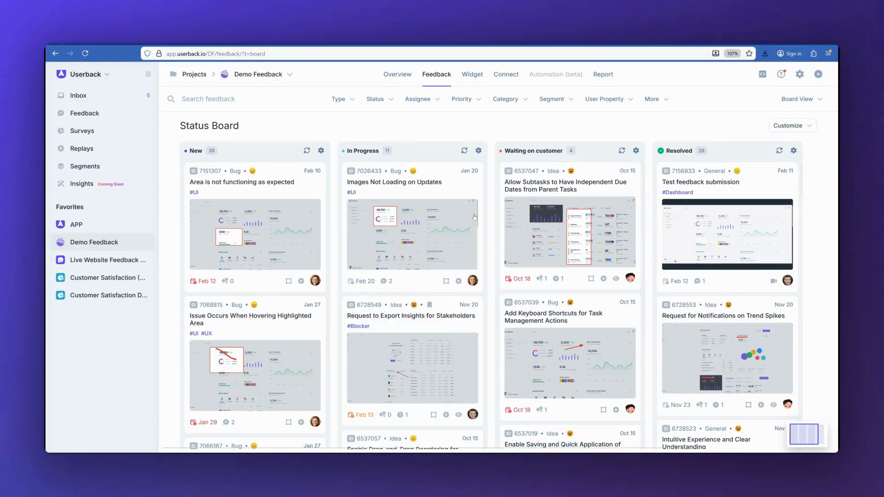
pyautogui.moveTo(443, 221); pyautogui.dragTo(568, 216)
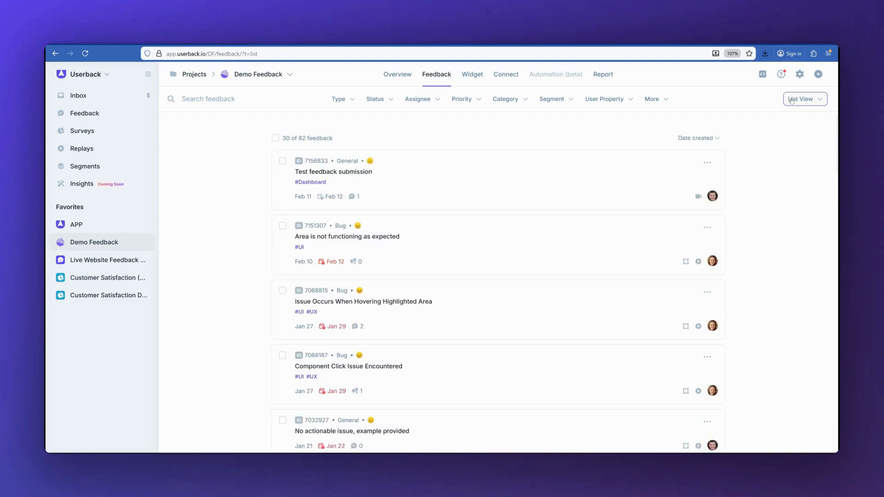
# Step: Look through the feedback in Grid View and return to Board View
pyautogui.click(804, 99)
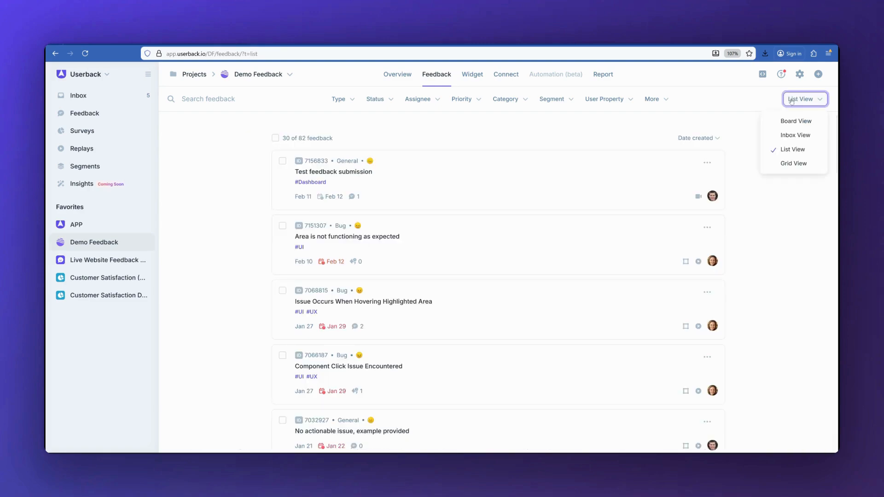
pyautogui.click(789, 167)
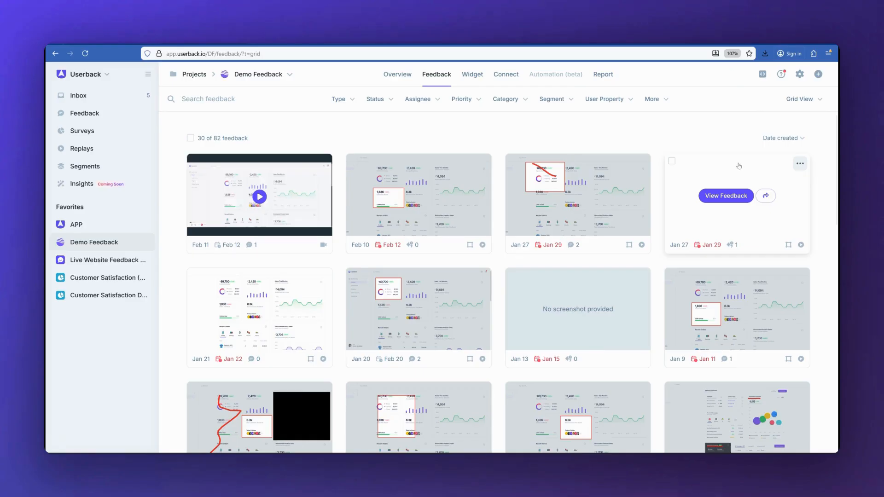
pyautogui.click(801, 100)
pyautogui.click(798, 121)
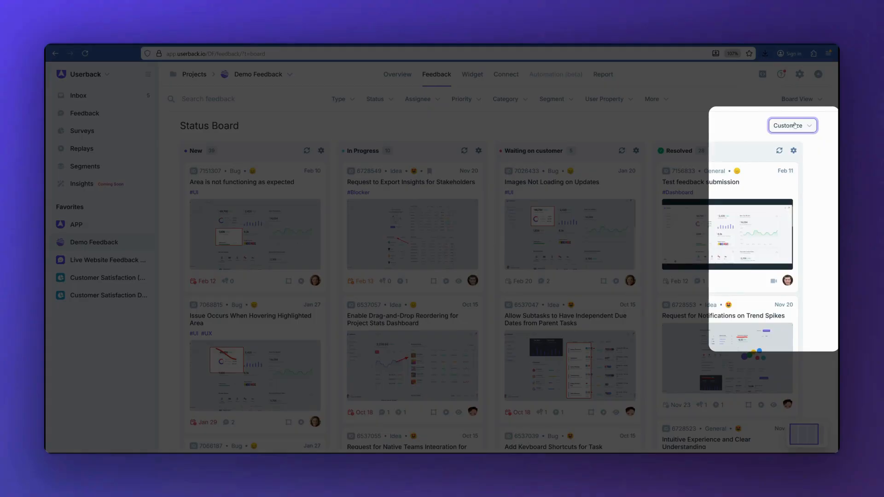
# Step: View the board grouped by Priority and by Assignee, and check its sorting and view options
pyautogui.click(794, 125)
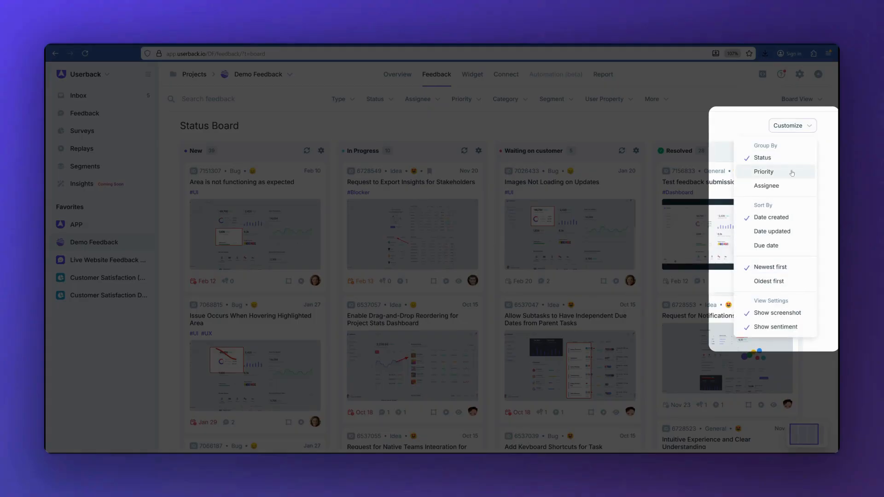
pyautogui.click(792, 173)
pyautogui.click(792, 125)
pyautogui.click(788, 185)
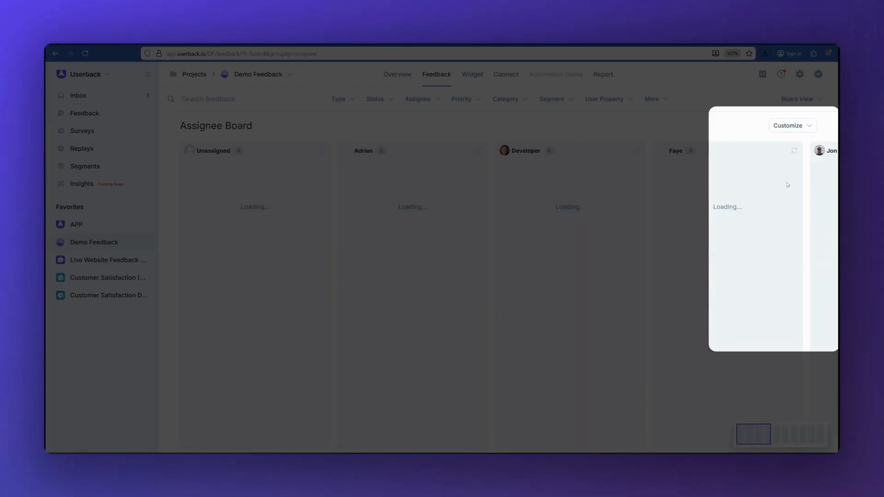
pyautogui.click(791, 126)
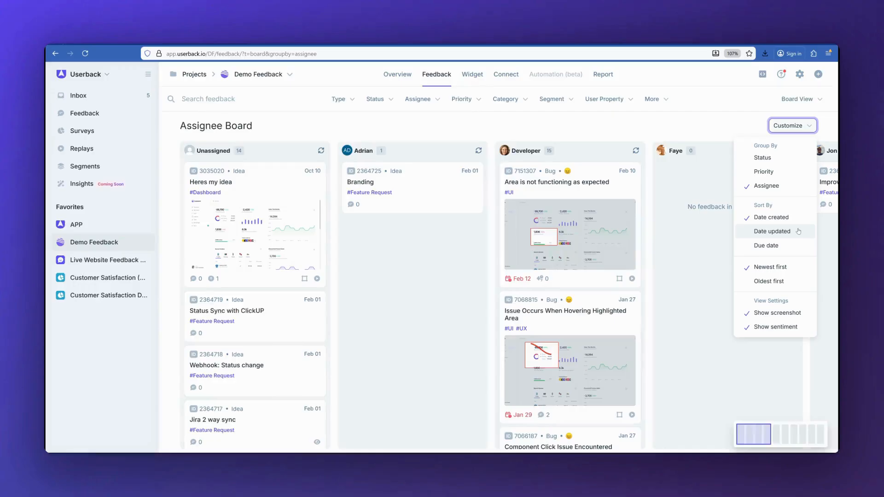
pyautogui.click(578, 129)
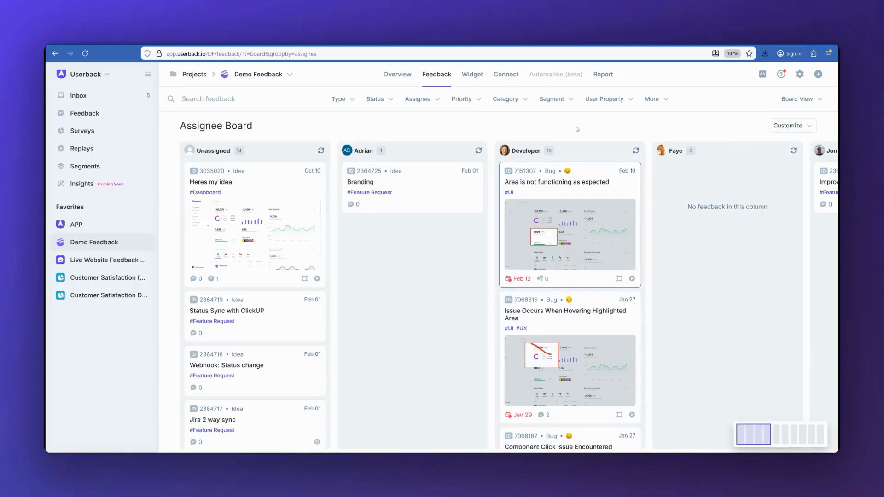
# Step: Open "Area is not functioning as expected" from the Developer column and try the Default, Full screen and Sidebar layouts
pyautogui.click(554, 218)
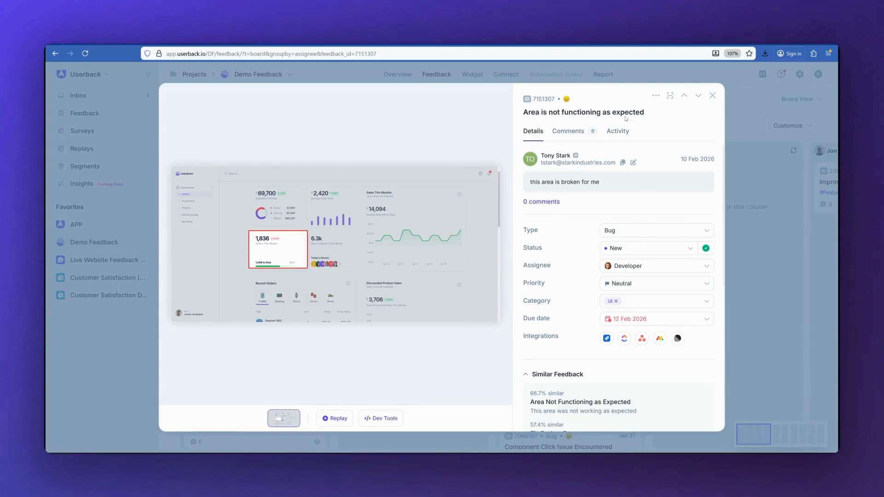
pyautogui.click(669, 96)
pyautogui.click(595, 119)
pyautogui.click(670, 95)
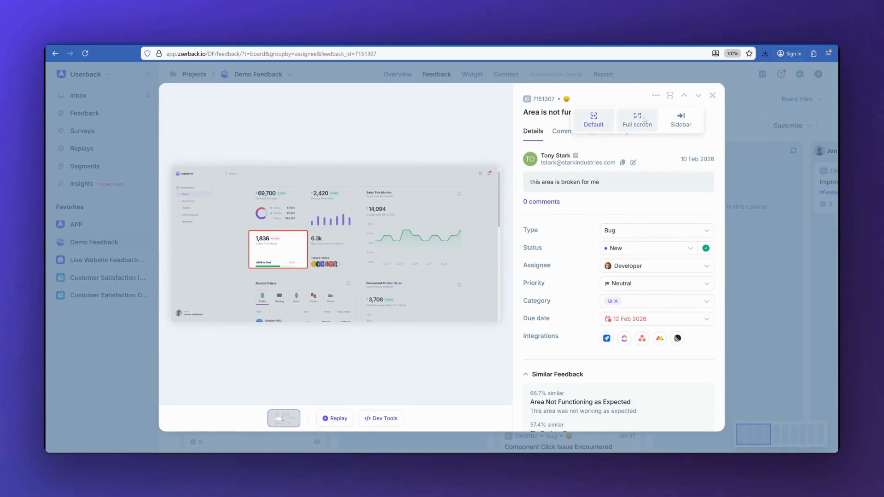
pyautogui.click(637, 119)
pyautogui.click(783, 75)
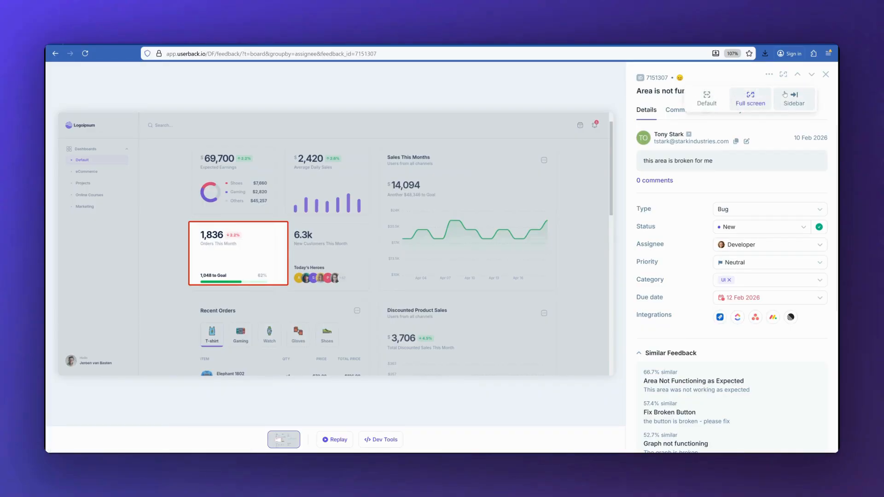
pyautogui.click(792, 102)
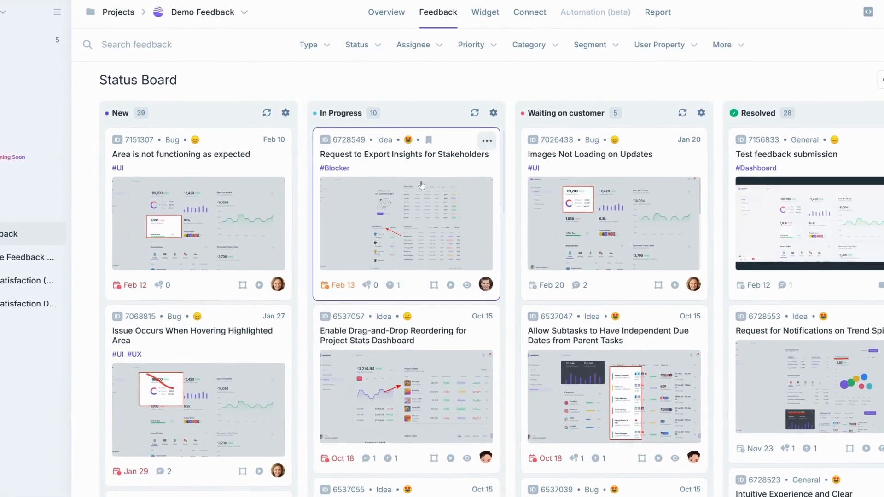
# Step: Open "Request to Export Insights for Stakeholders" on the Status Board and copy its private share link
pyautogui.click(421, 185)
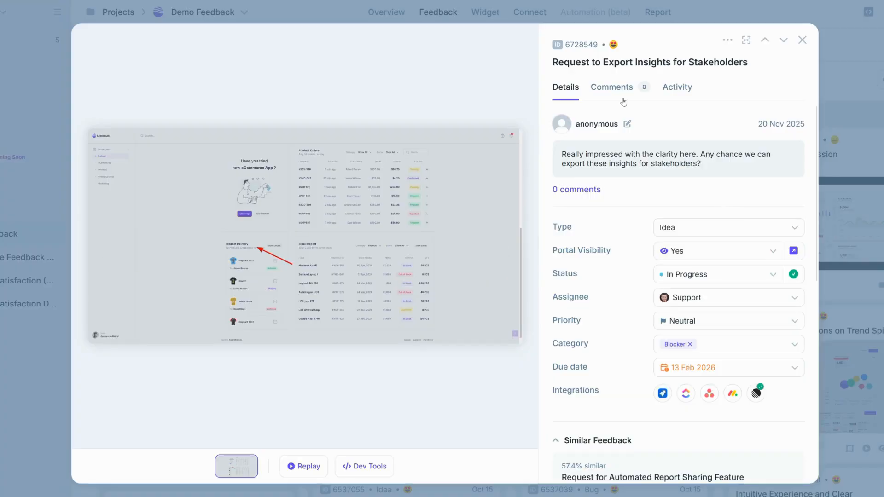
pyautogui.click(728, 40)
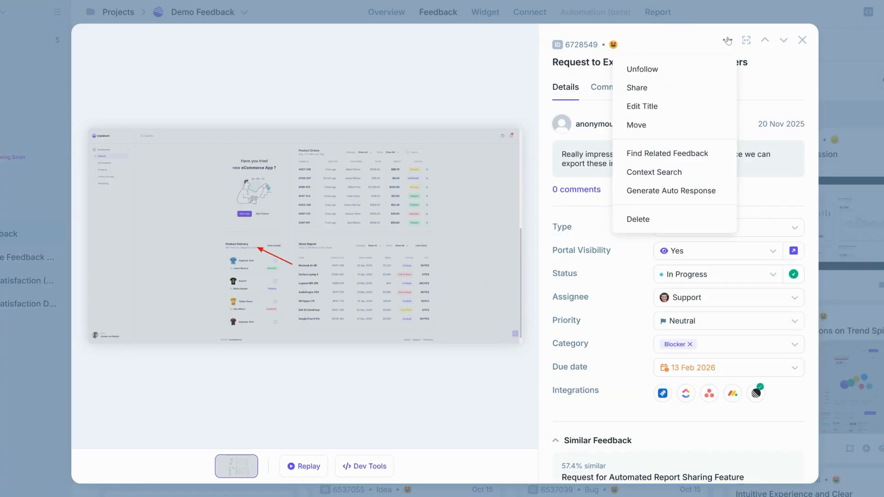
pyautogui.click(709, 86)
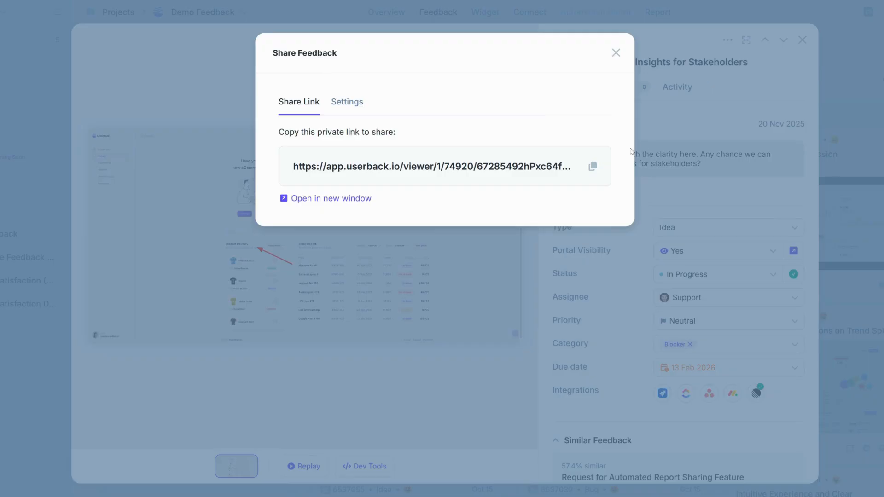
pyautogui.click(592, 167)
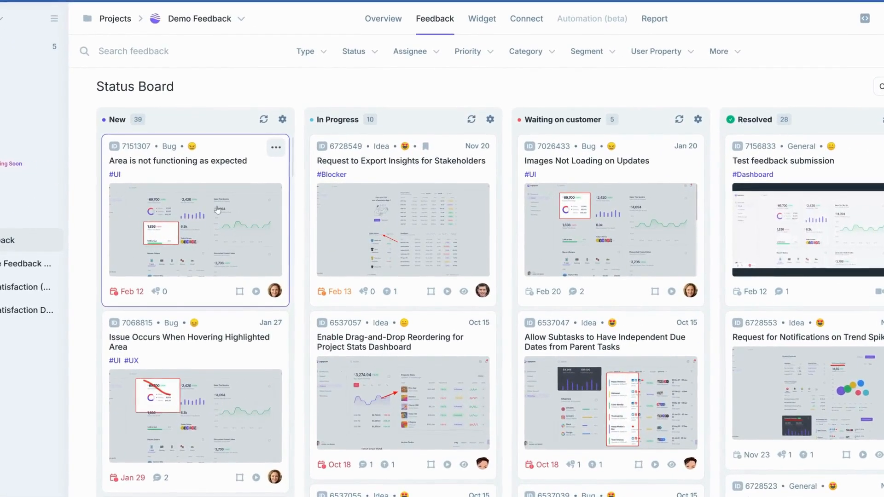
# Step: Open the sharing settings of "Area is not functioning as expected" and turn off public access and public commenting
pyautogui.click(218, 208)
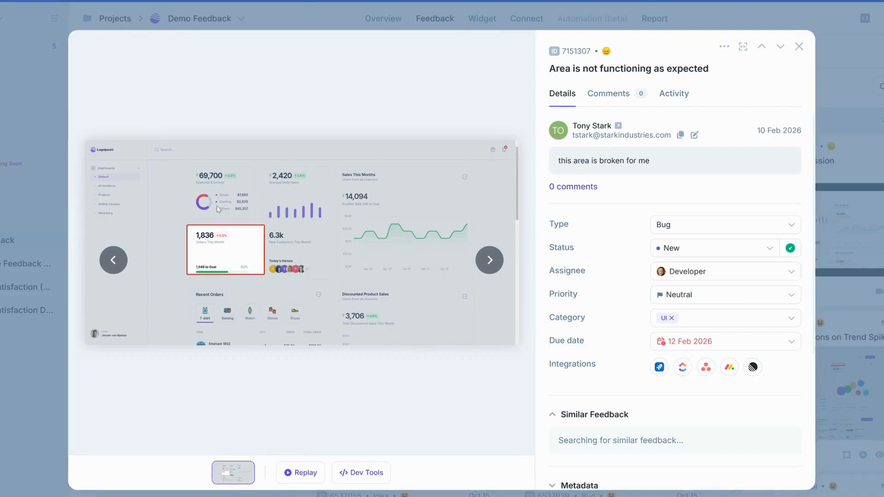
pyautogui.click(723, 48)
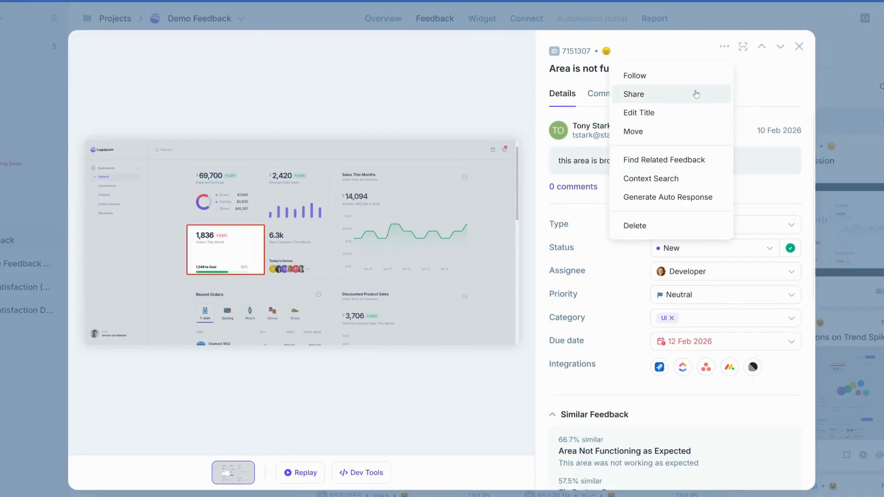
pyautogui.click(693, 93)
pyautogui.click(342, 119)
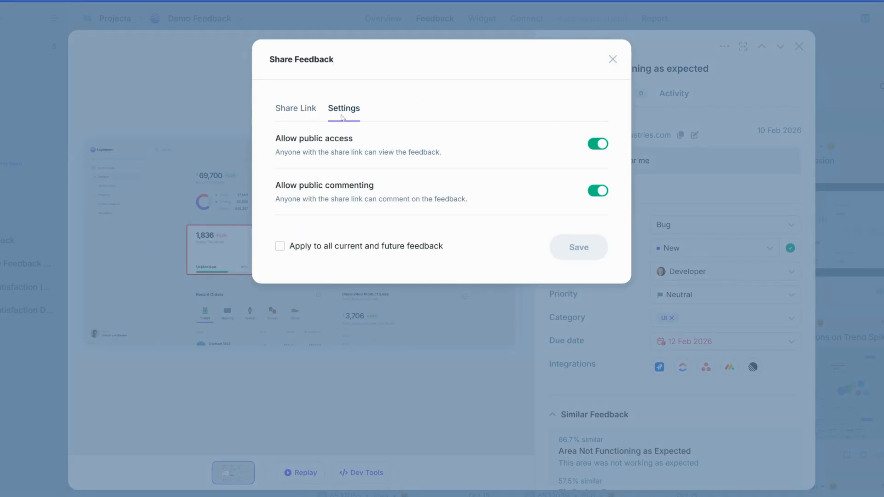
pyautogui.click(595, 144)
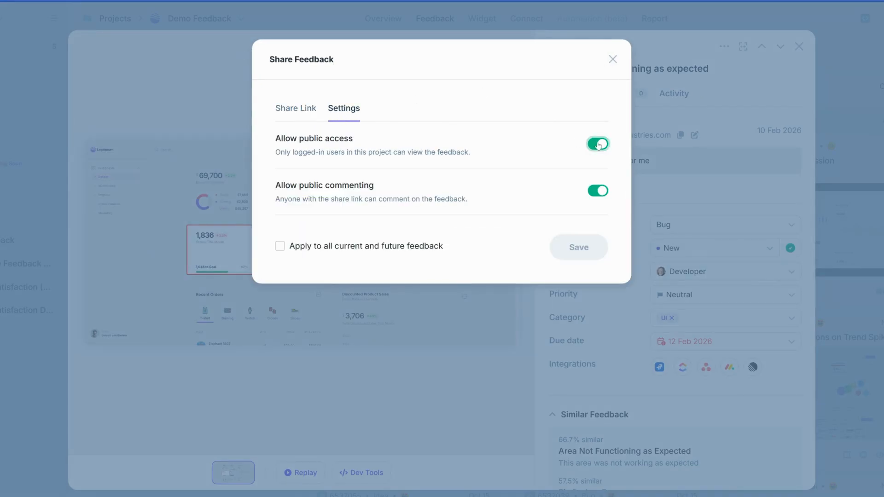
pyautogui.click(597, 192)
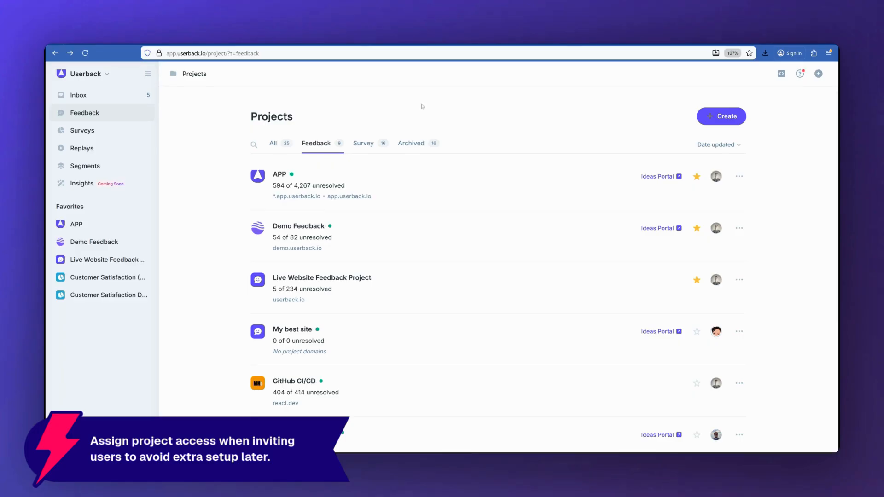
# Step: Prepare an email invitation for a new workspace member with the recipient's email, the Guest role and access to Demo Feedback
pyautogui.click(85, 74)
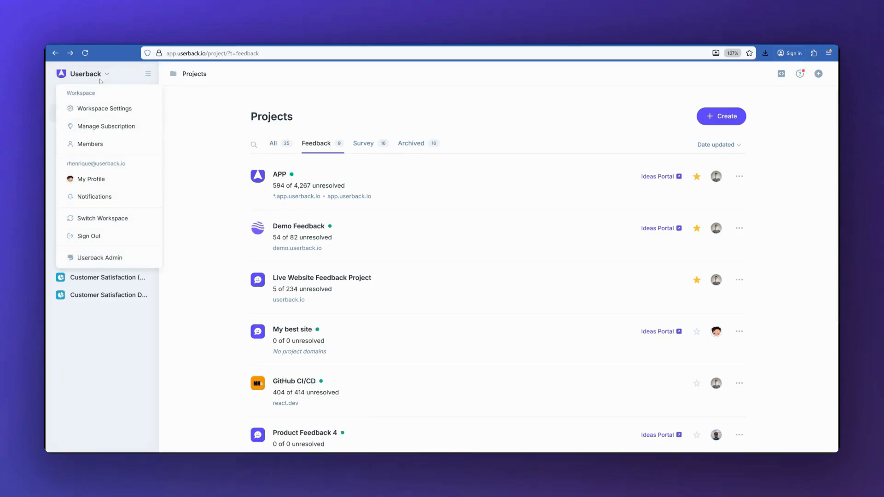
pyautogui.click(108, 145)
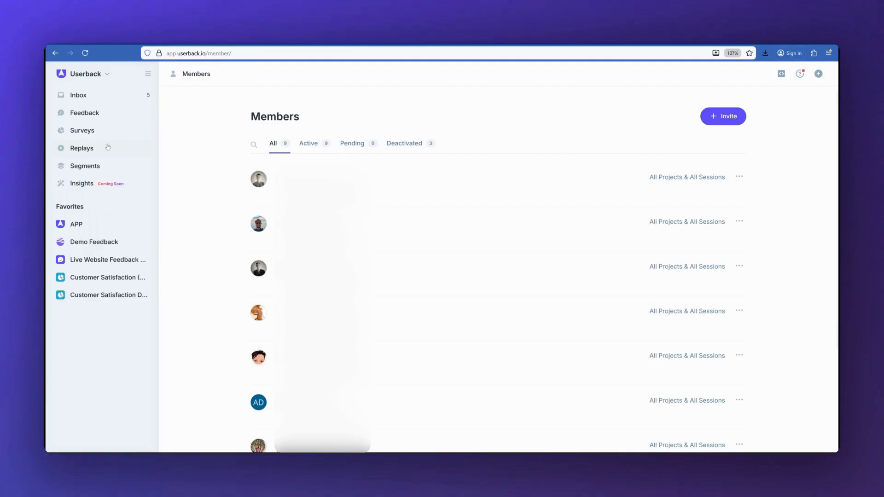
pyautogui.click(713, 117)
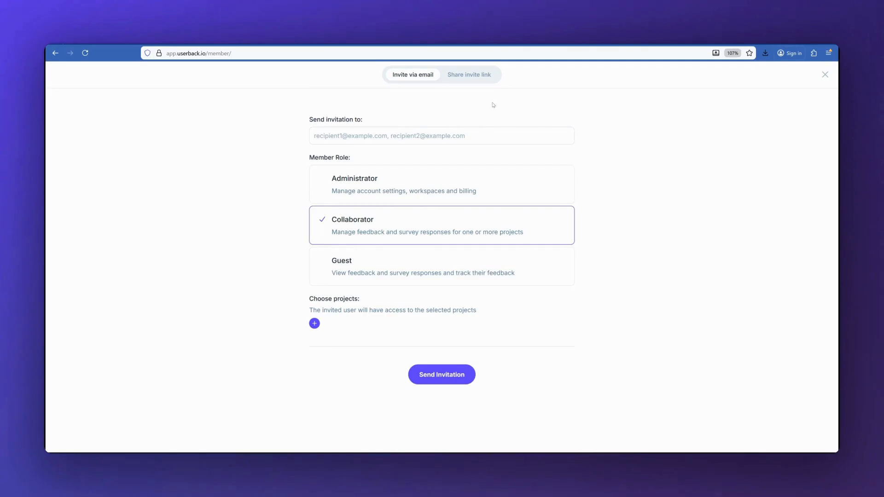
pyautogui.click(431, 131)
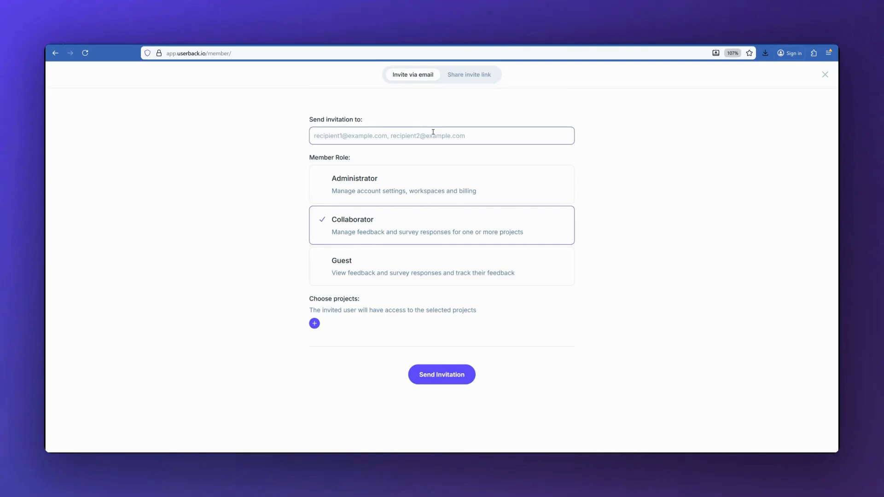
pyautogui.hotkey('ctrl', 'v')
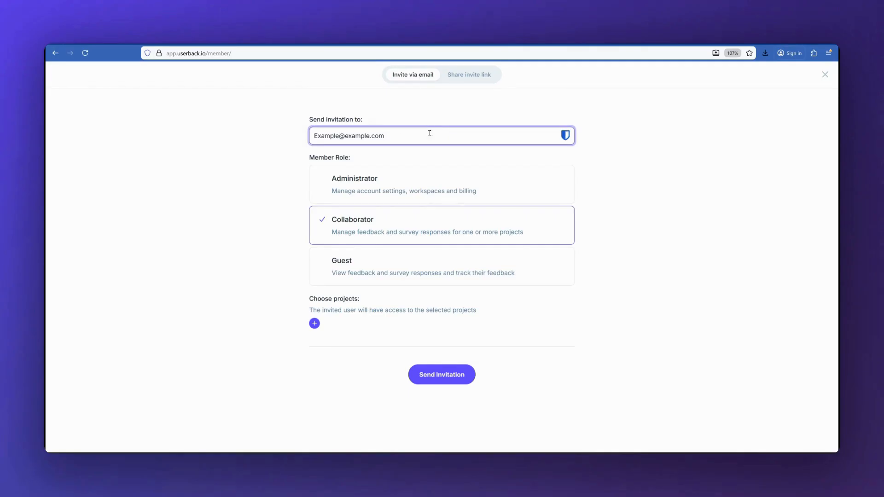
pyautogui.click(413, 272)
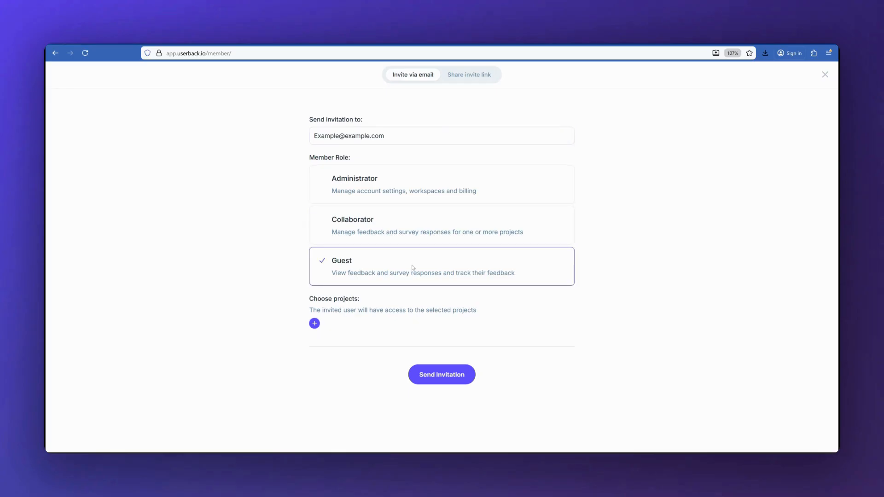
pyautogui.click(314, 323)
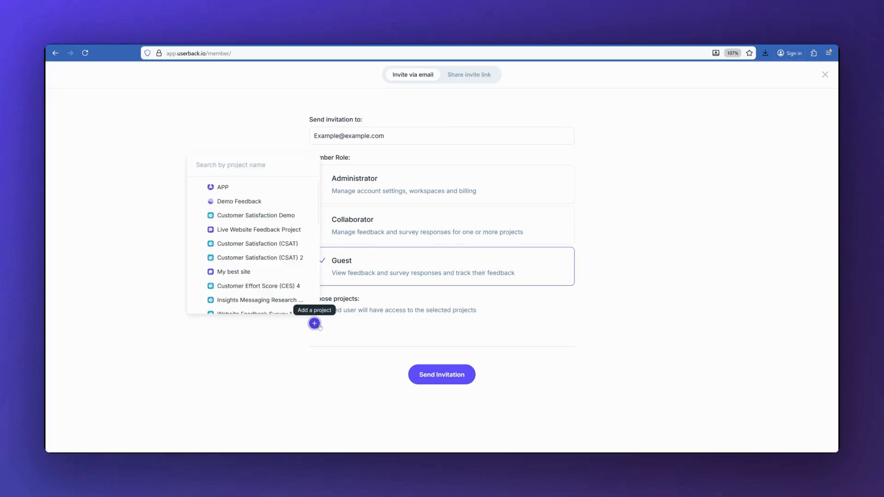
pyautogui.click(257, 200)
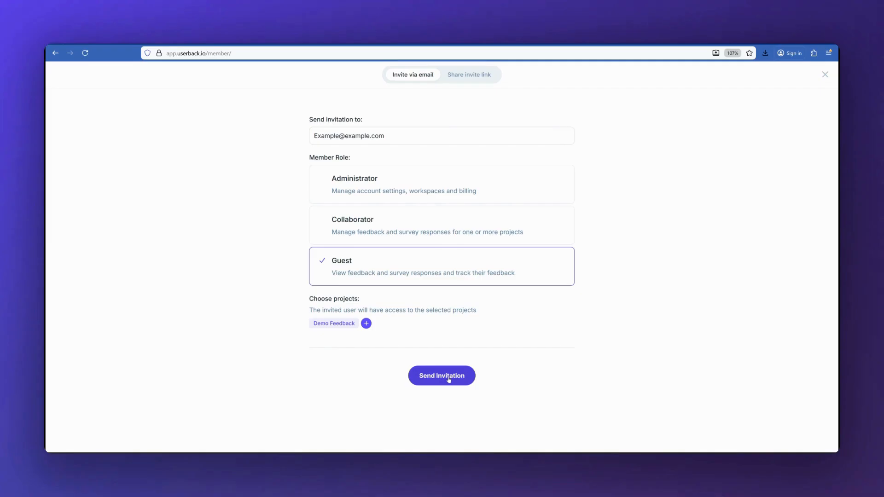
# Step: Reduce the default projects of the shareable invite link to two and copy the link
pyautogui.click(472, 76)
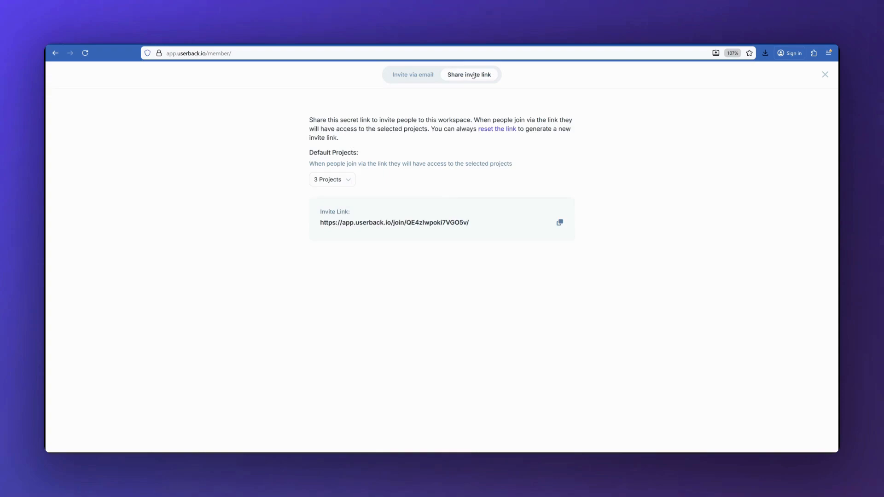
pyautogui.click(348, 180)
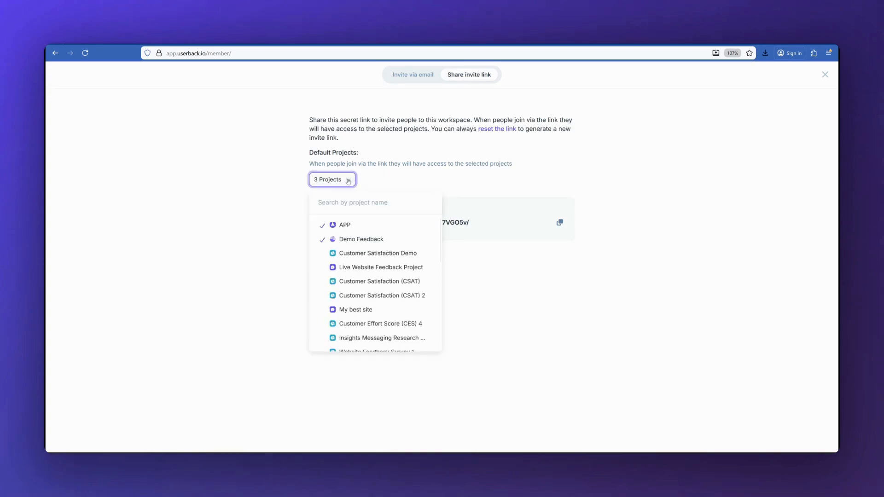
pyautogui.press('Escape')
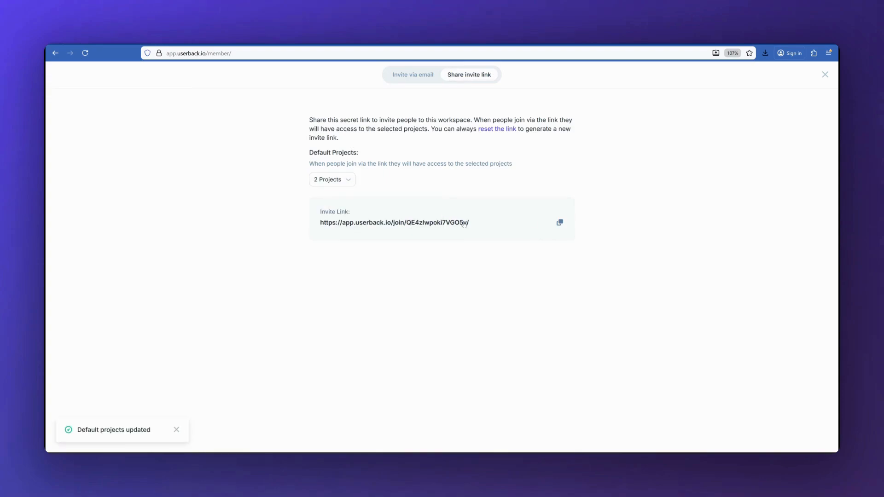
pyautogui.click(560, 223)
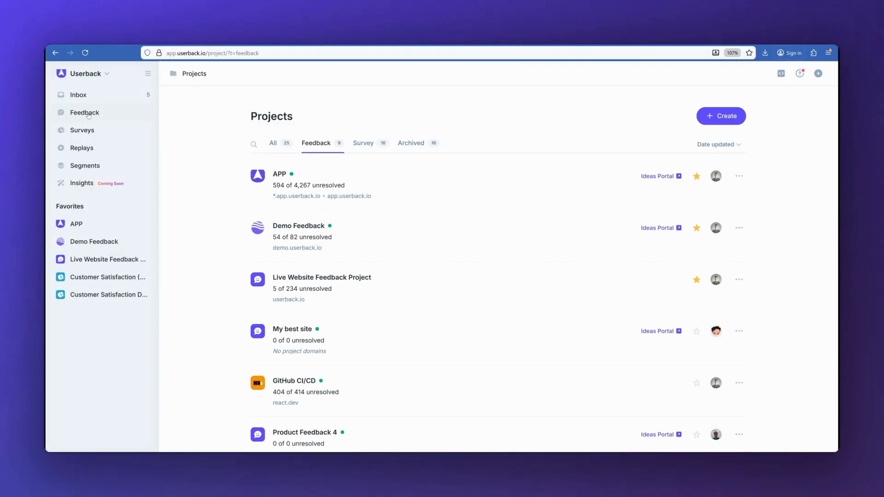
# Step: In the workspace members list, open the Support member's role and access settings and try changing their access to the APP project
pyautogui.click(85, 73)
pyautogui.click(83, 144)
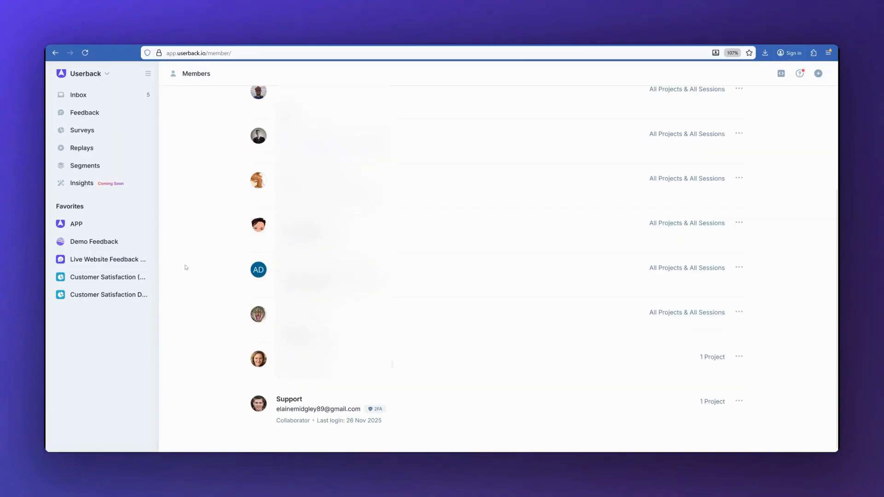
pyautogui.click(739, 401)
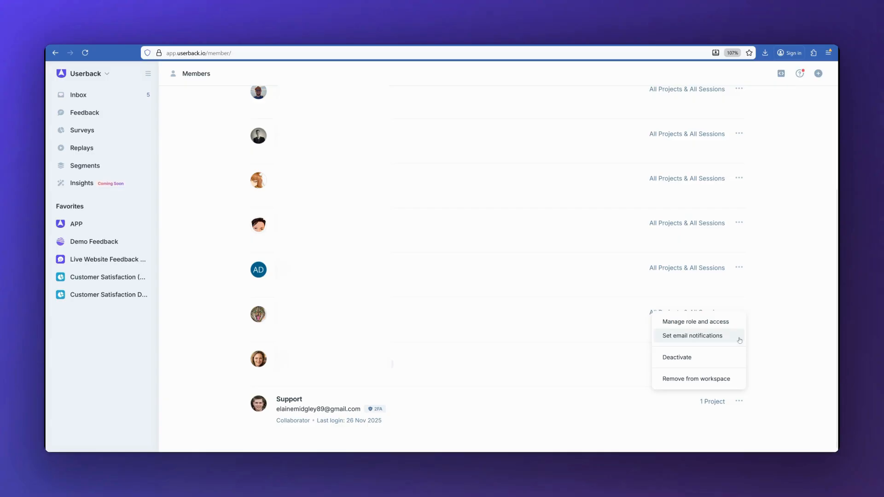
pyautogui.click(736, 321)
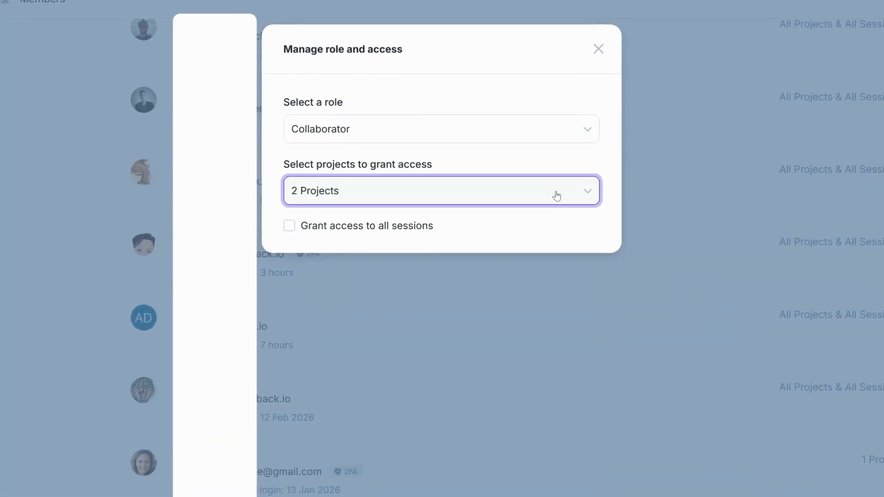
pyautogui.click(554, 192)
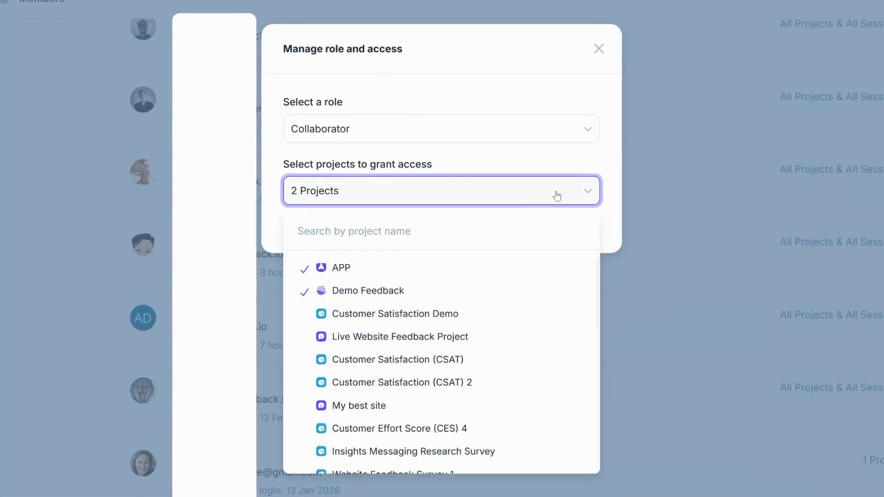
pyautogui.click(551, 264)
pyautogui.click(552, 261)
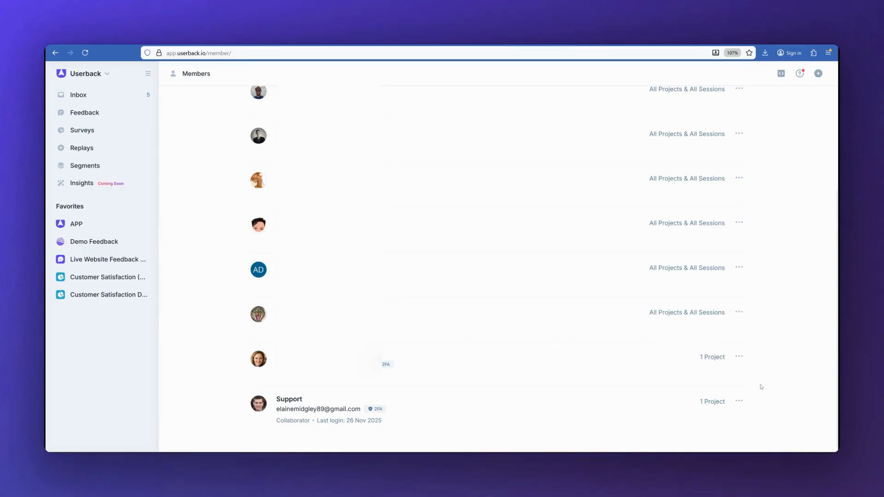
pyautogui.click(739, 401)
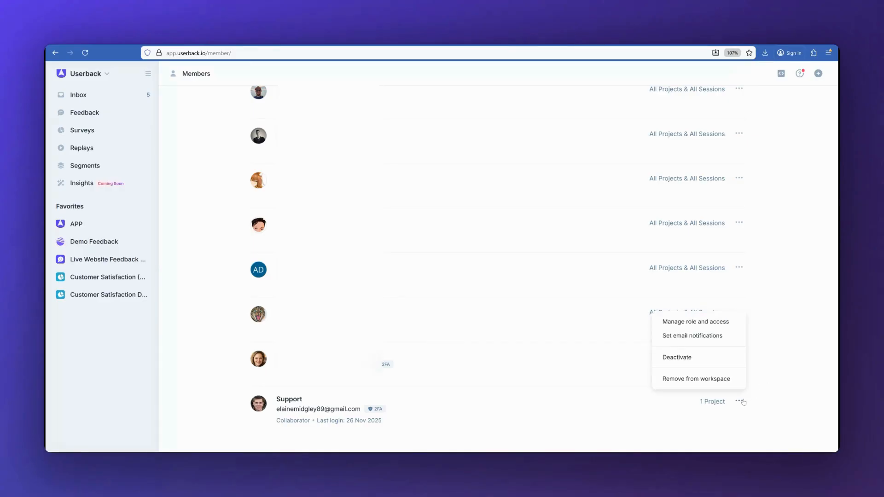
pyautogui.click(726, 337)
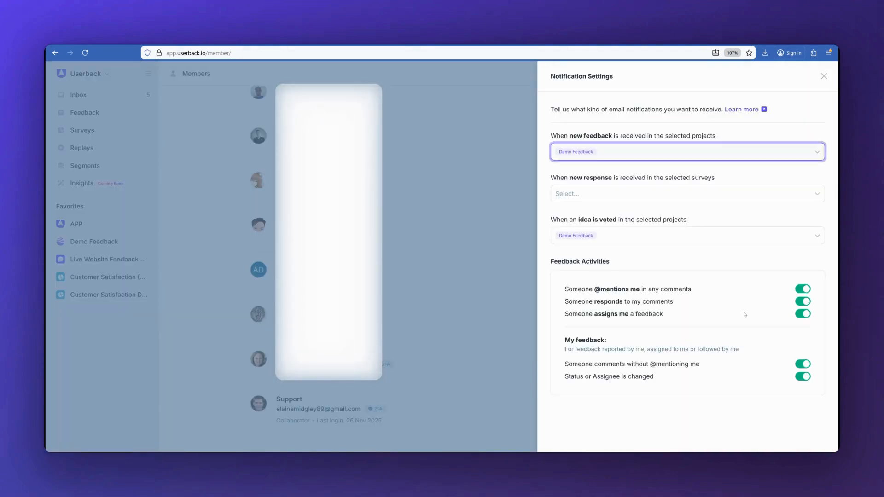
pyautogui.click(799, 288)
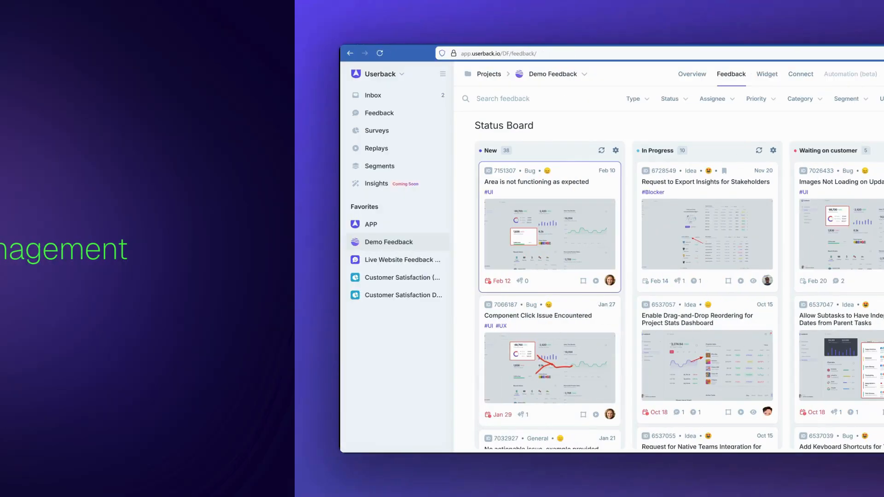
# Step: Open the Demo Feedback project's automation settings and preview the reporter confirmation email
pyautogui.click(799, 74)
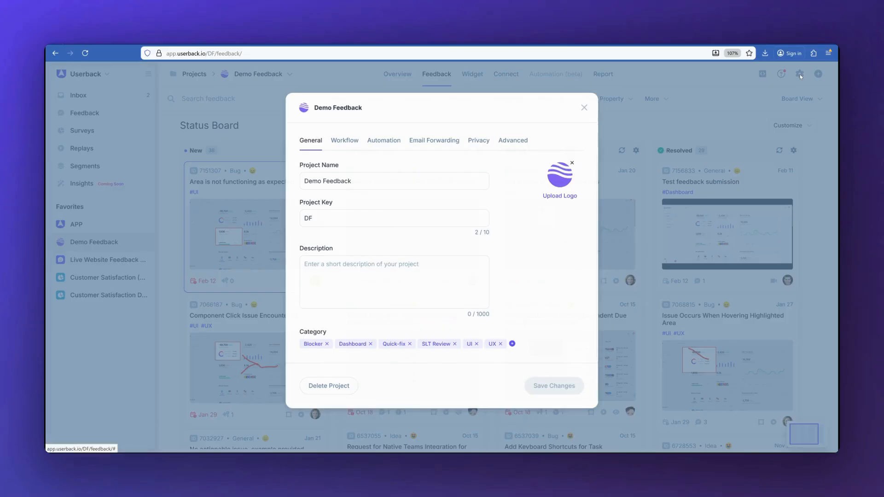
pyautogui.click(394, 134)
pyautogui.scroll(-2, 479, 245)
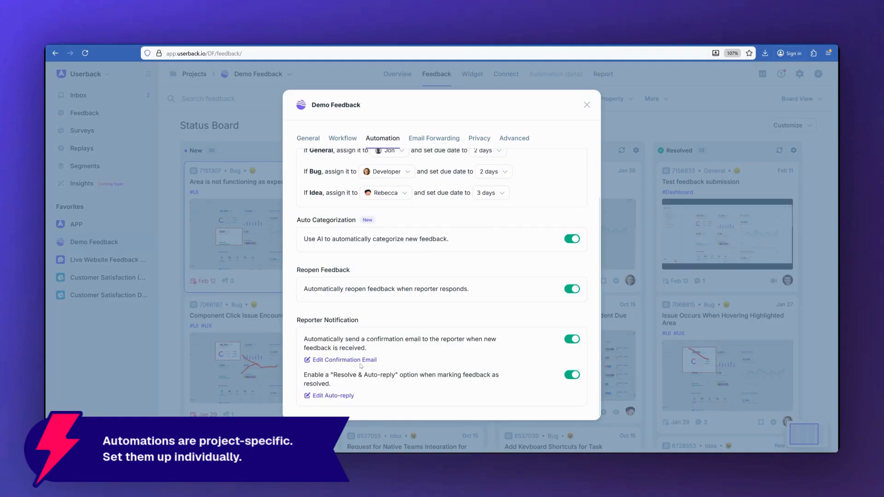
pyautogui.click(359, 362)
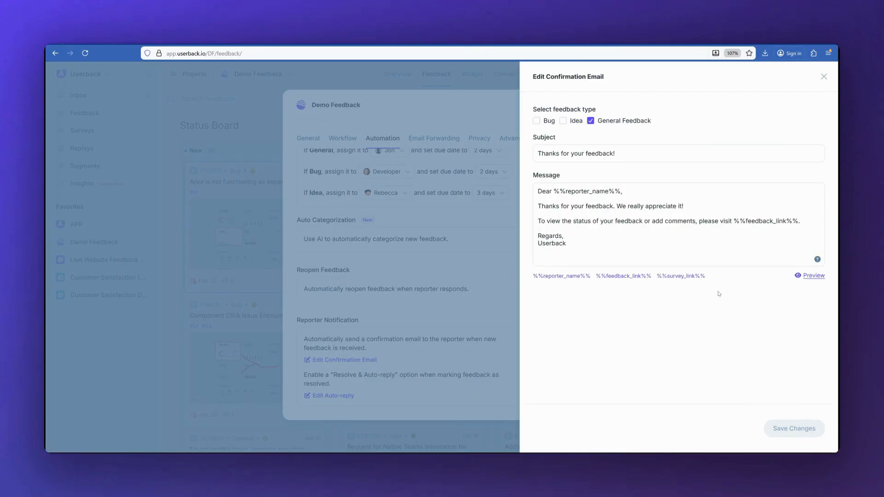
pyautogui.click(806, 276)
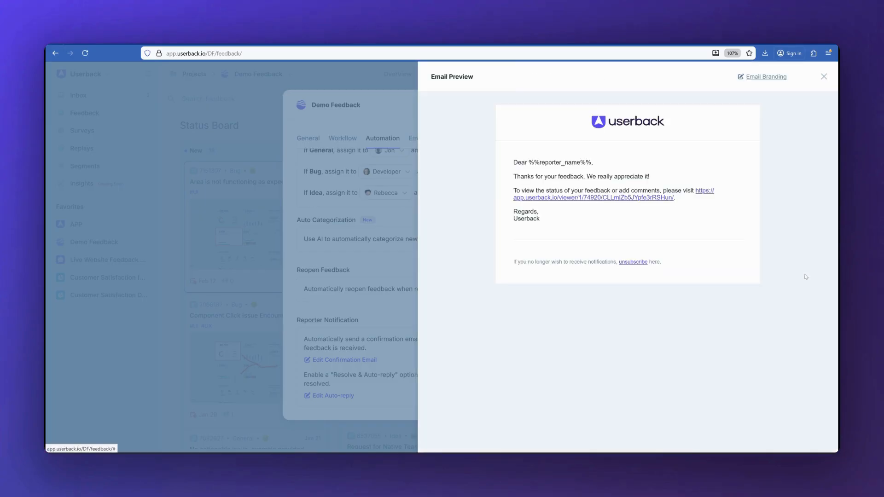
# Step: Include the Bug and Idea feedback types in the confirmation email and save the changes
pyautogui.click(536, 121)
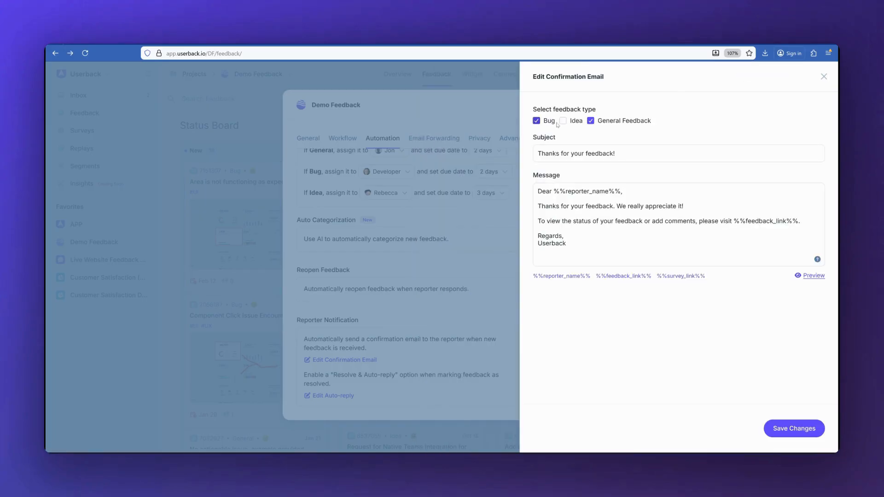
pyautogui.click(562, 121)
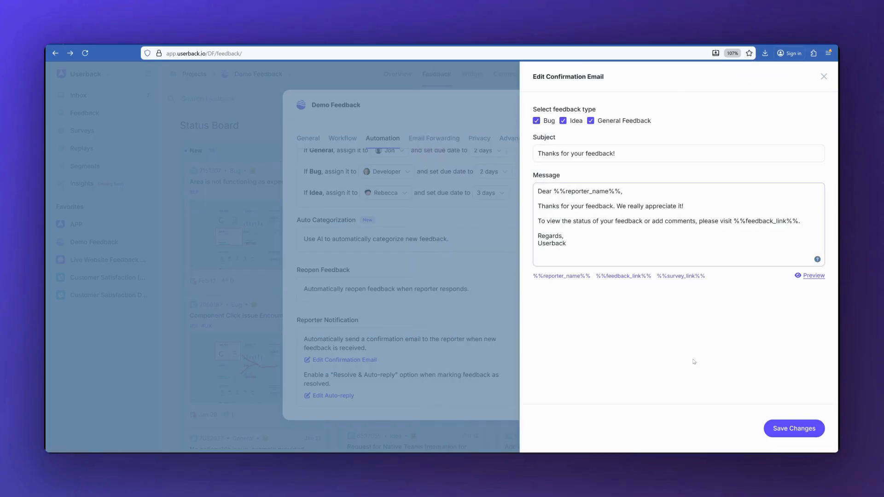
pyautogui.click(776, 431)
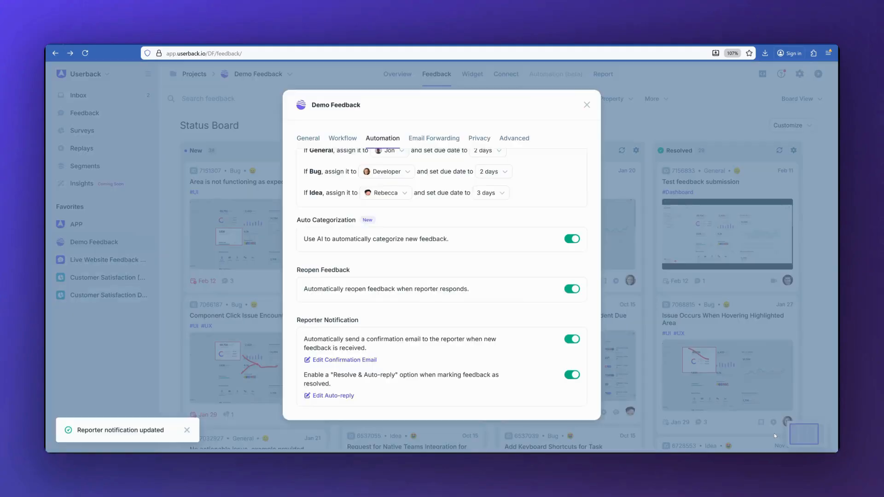
# Step: Add the Customer Satisfaction (CSAT) survey link below the signature of the auto-reply message, separated by a blank line, and save the changes
pyautogui.click(330, 396)
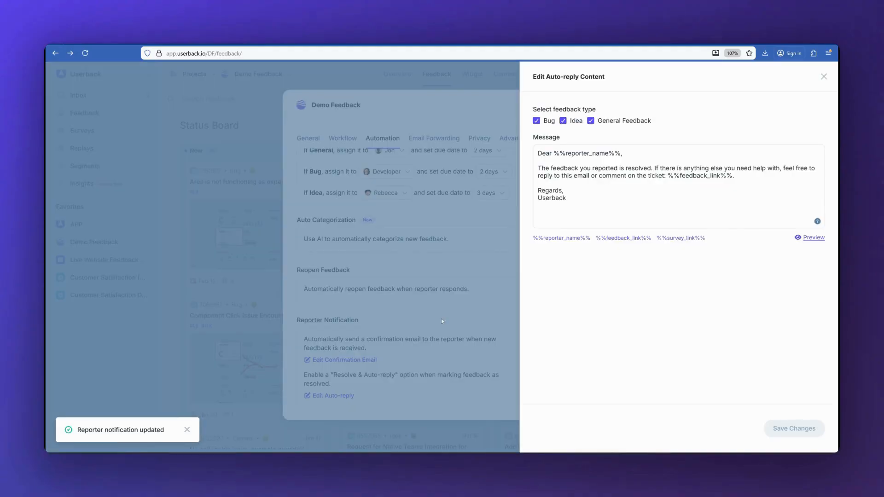
pyautogui.click(579, 200)
pyautogui.press('Return')
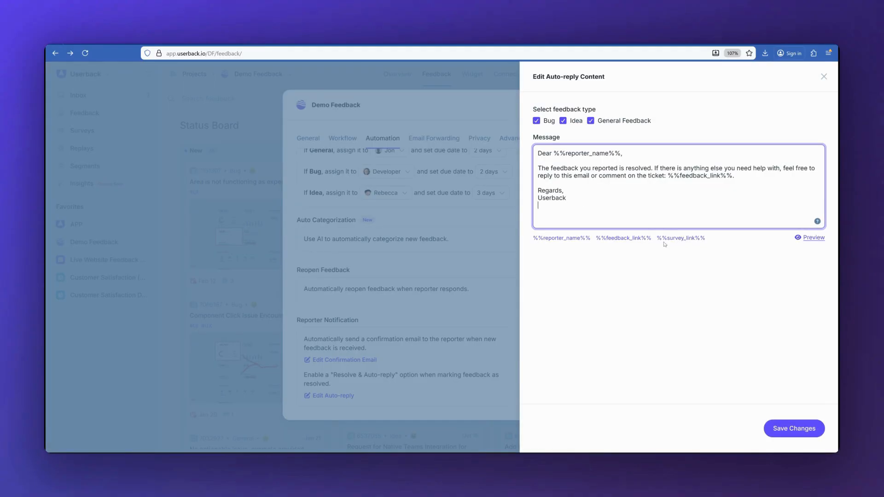
pyautogui.click(680, 238)
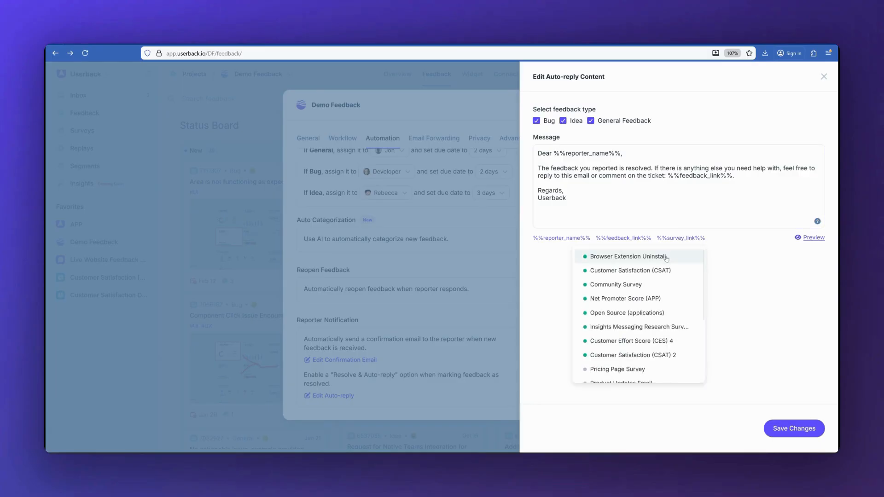
pyautogui.click(668, 271)
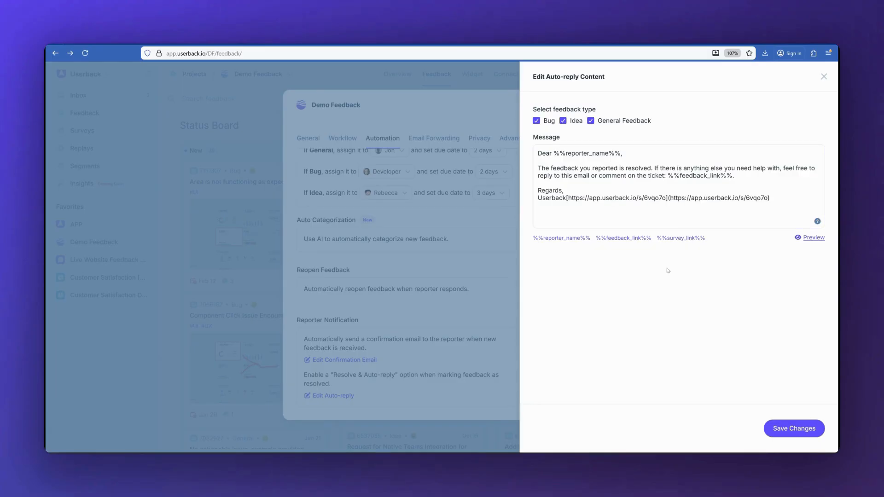
pyautogui.click(568, 198)
pyautogui.press('Return')
pyautogui.press('Return')
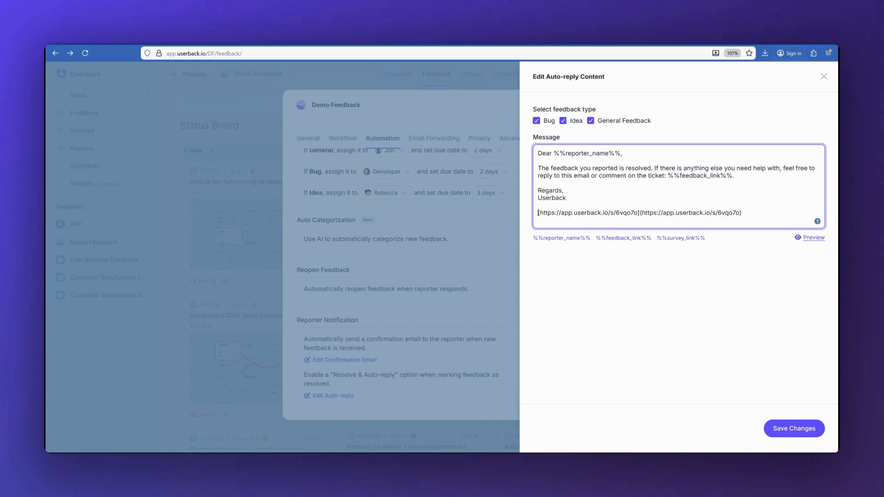
pyautogui.click(779, 434)
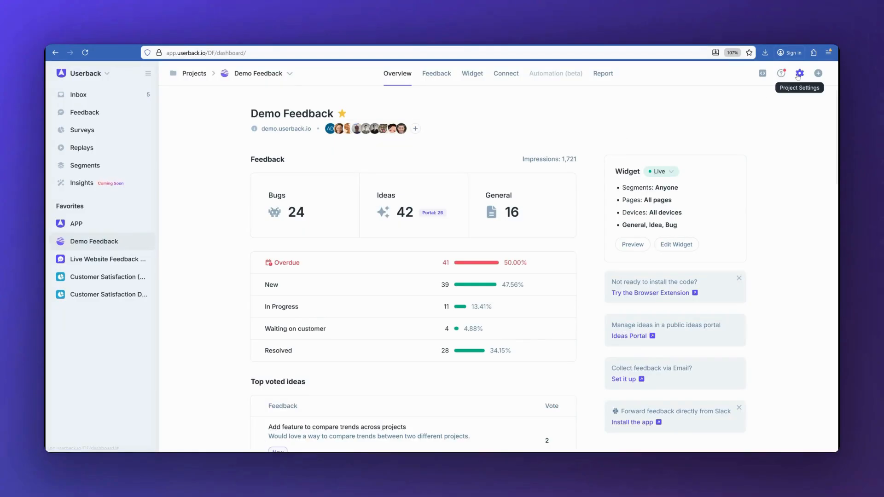
# Step: In the Demo Feedback project's automation settings, assign new General feedback to a different team member and set its due date to 2 days
pyautogui.click(799, 74)
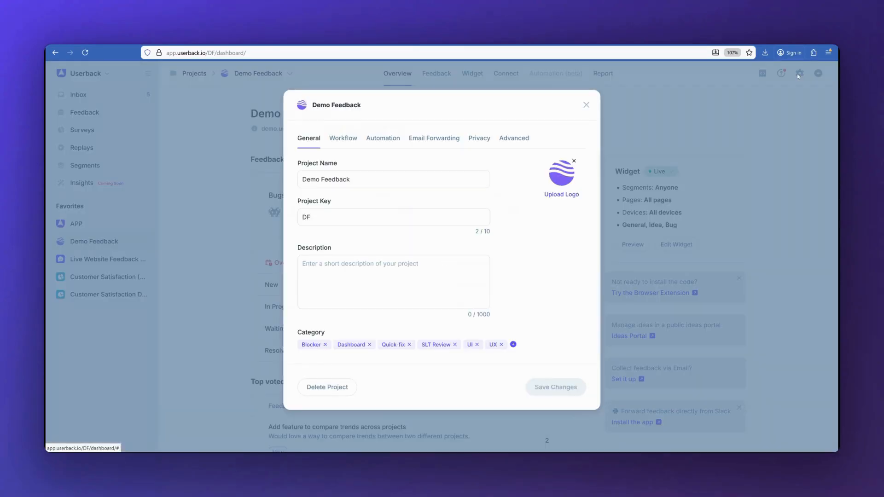
pyautogui.click(382, 138)
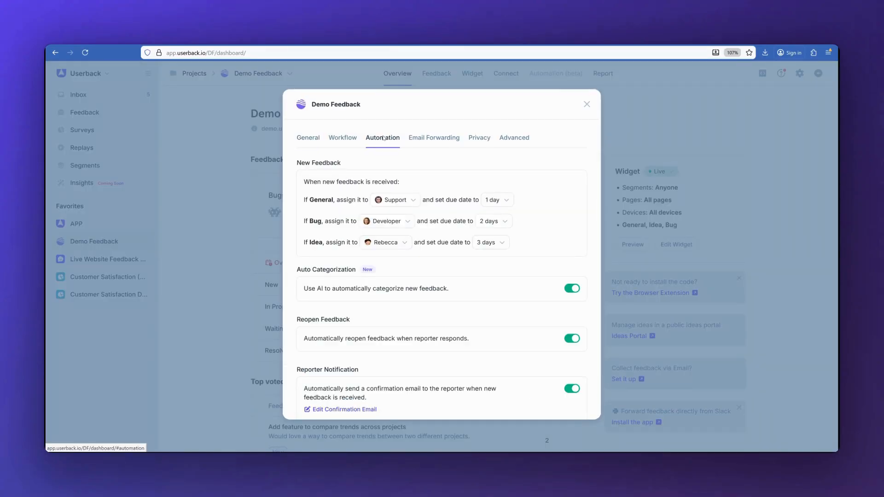
pyautogui.click(400, 204)
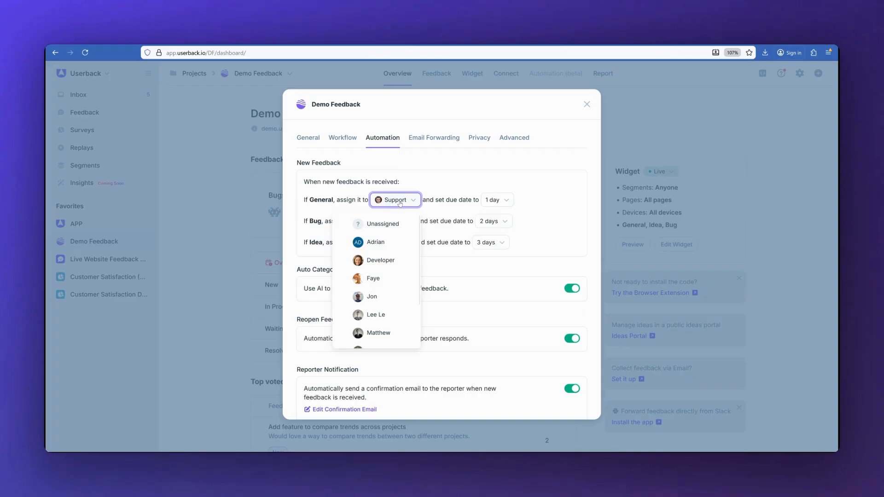
pyautogui.click(396, 297)
pyautogui.click(483, 200)
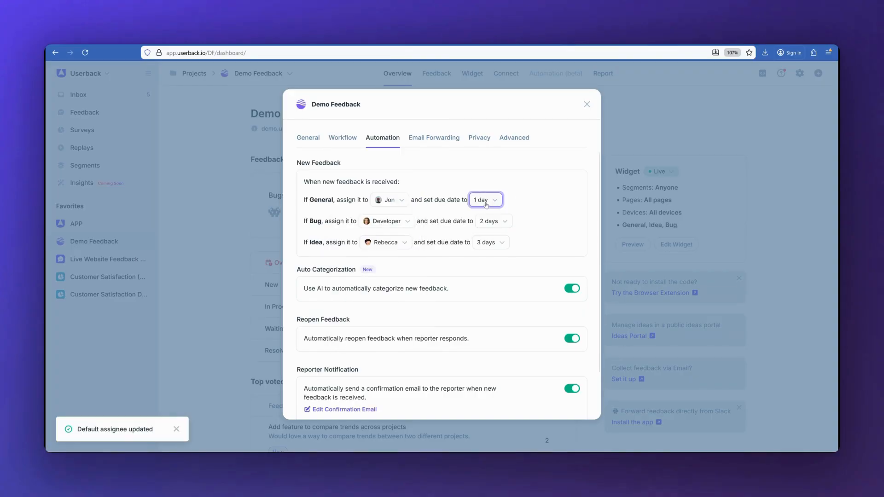
pyautogui.click(479, 251)
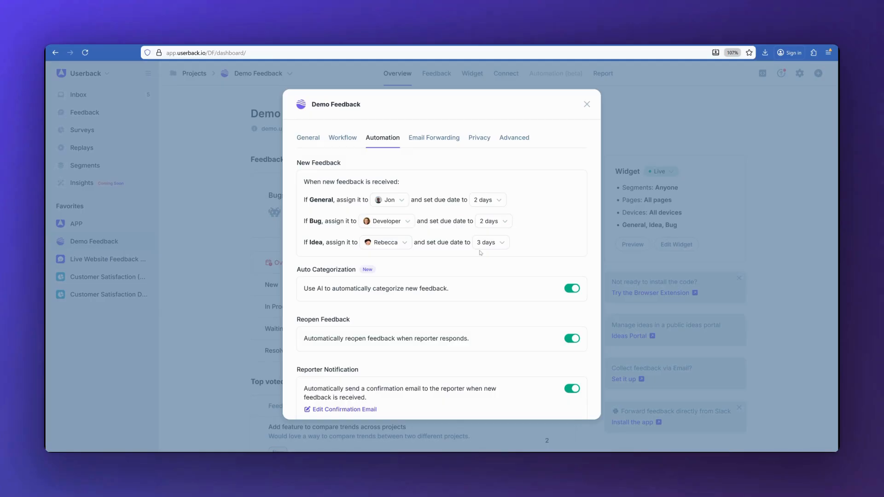
# Step: Turn AI auto categorization of new feedback off and back on, and check the category list in the project's general settings
pyautogui.scroll(-2, 487, 235)
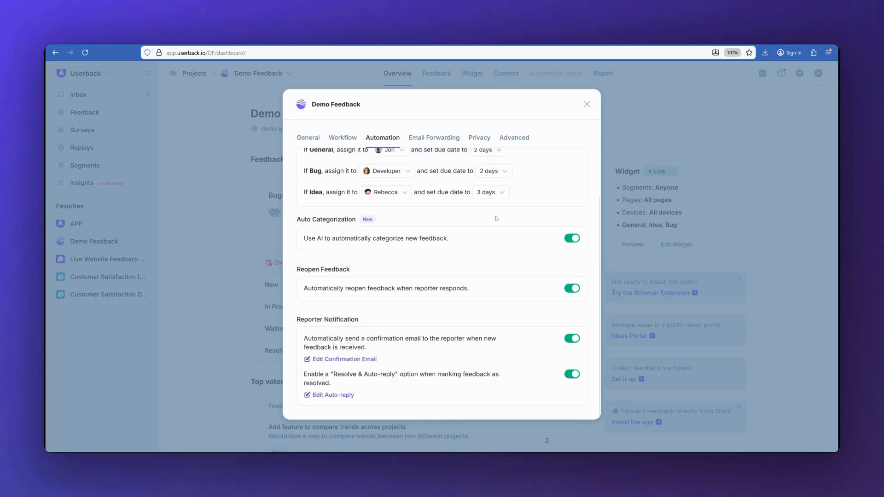
pyautogui.click(571, 240)
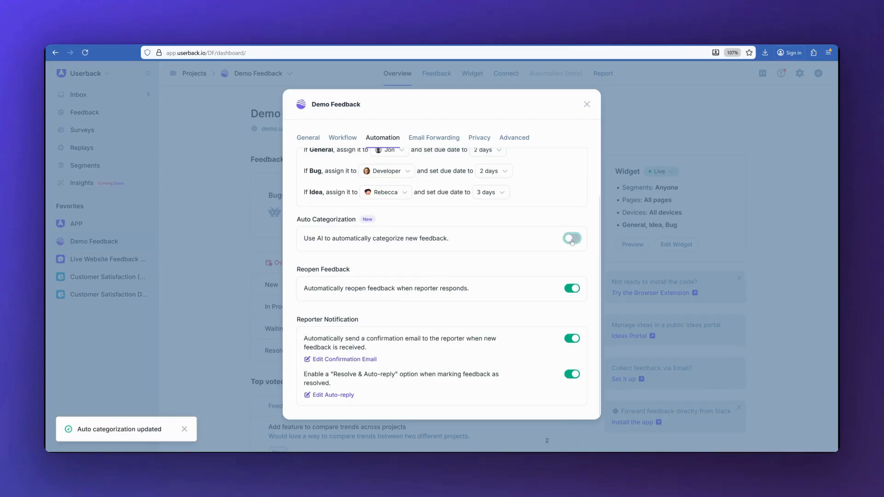
pyautogui.click(571, 240)
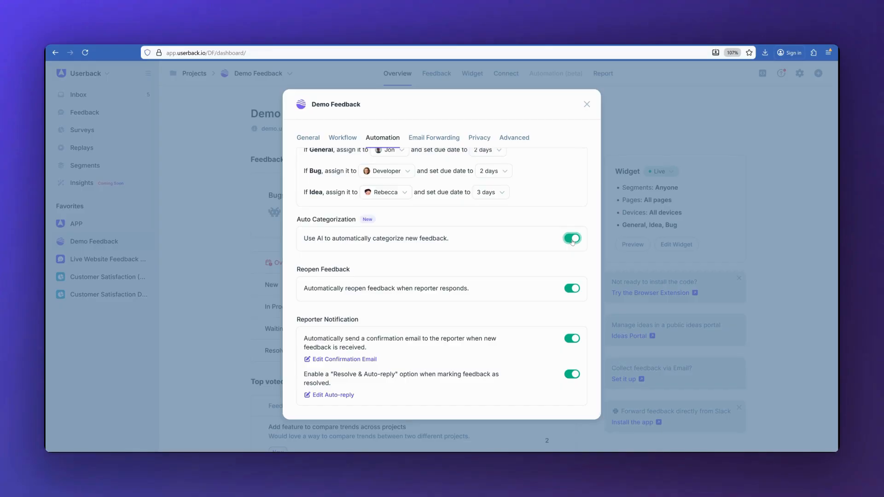
pyautogui.click(315, 143)
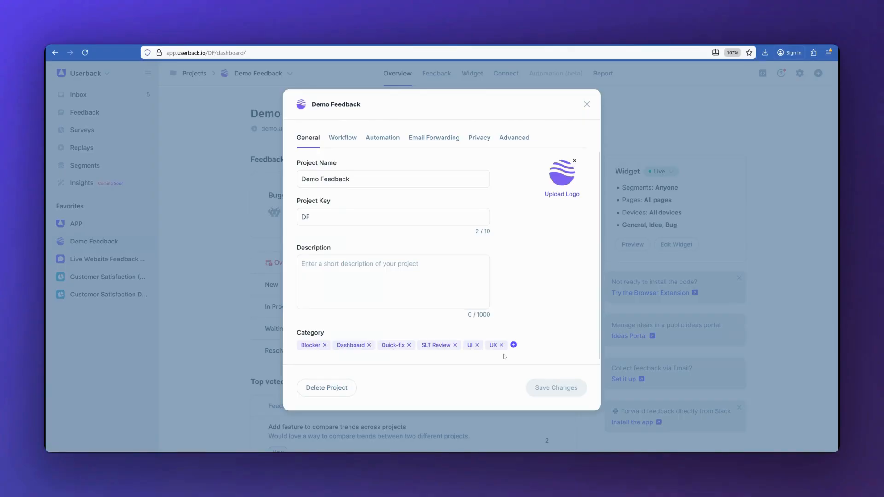
pyautogui.click(389, 144)
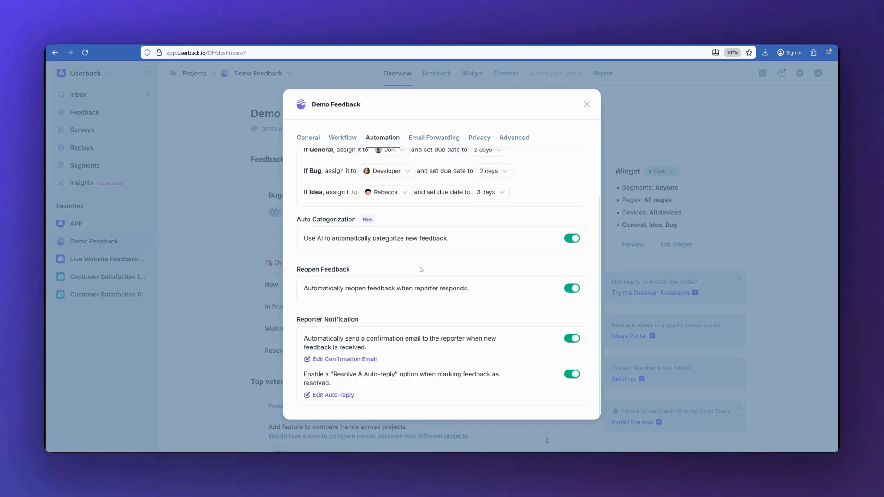
# Step: Turn automatic reopening of feedback when the reporter responds off and back on
pyautogui.click(573, 290)
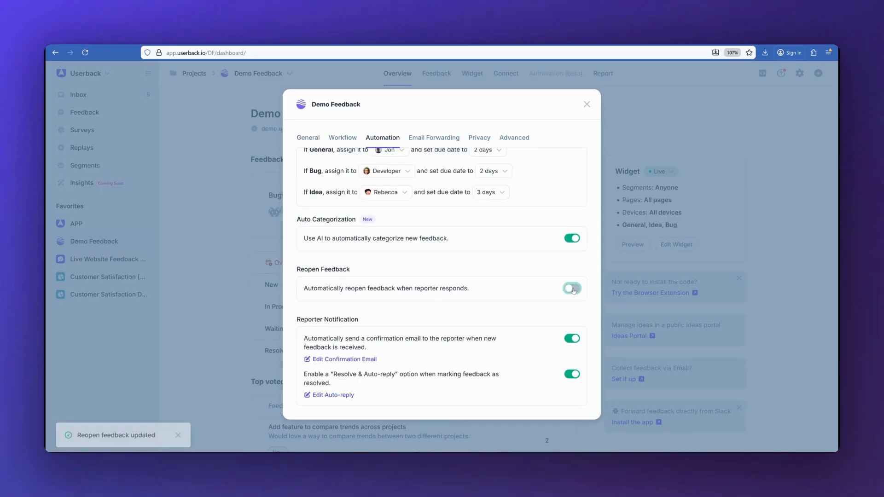
pyautogui.click(572, 290)
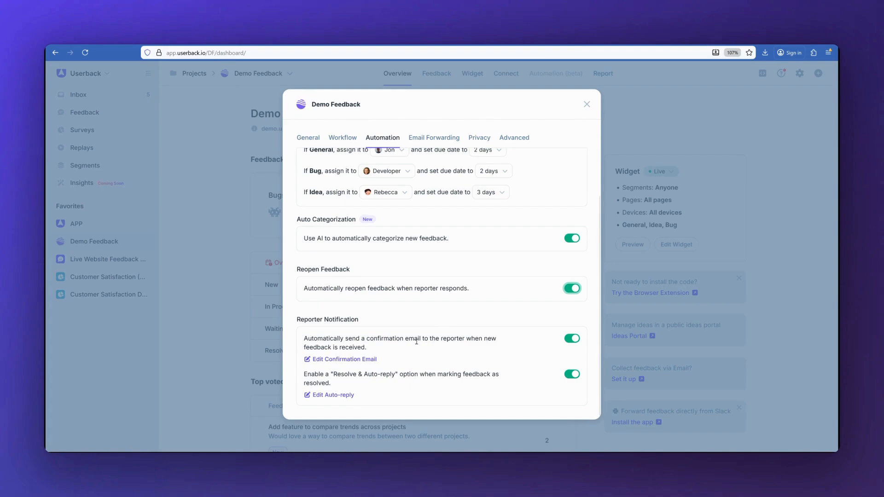
# Step: Open the reporter confirmation email for editing, preview it, and close it without changes
pyautogui.click(353, 359)
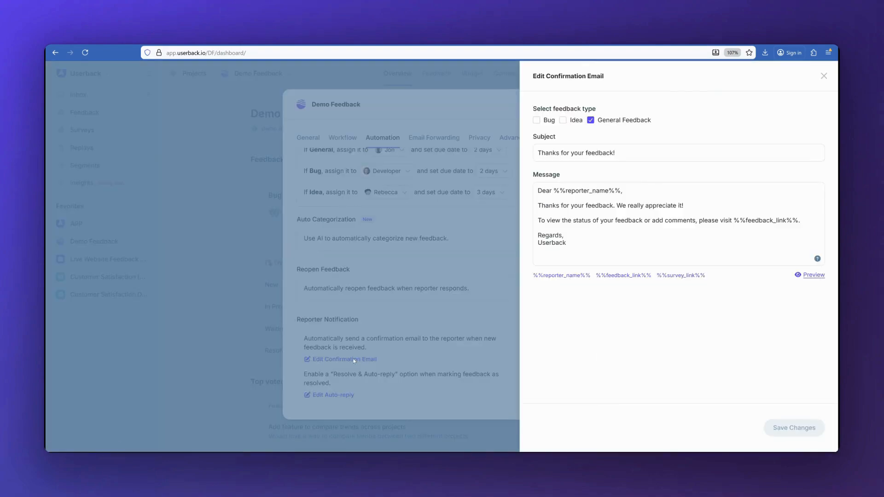
pyautogui.click(813, 276)
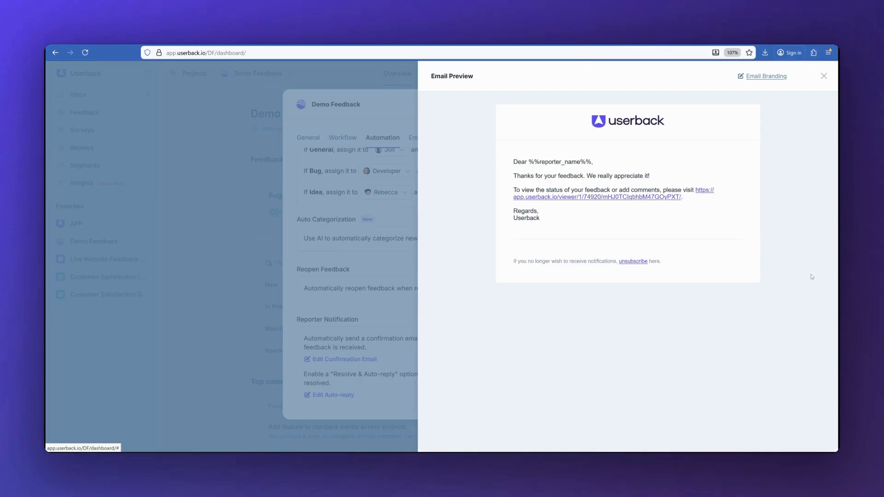
pyautogui.click(823, 76)
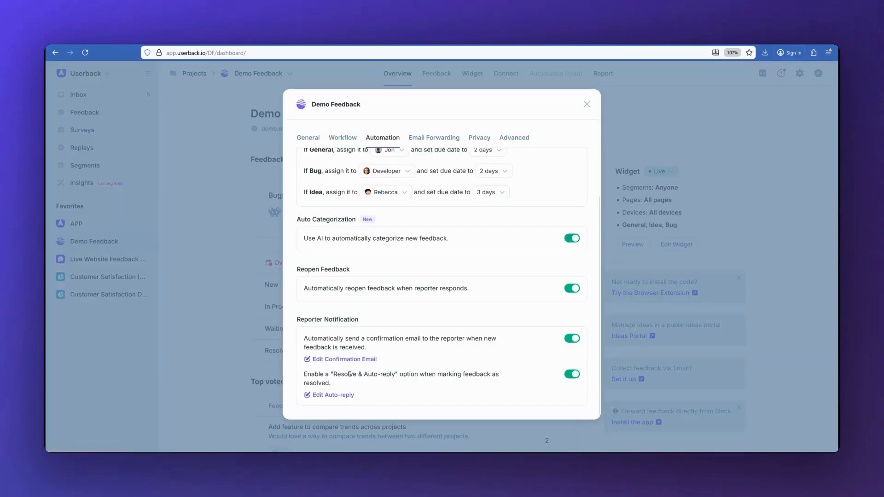
# Step: Examine the auto-reply content and the surveys available for its survey link, and close the project settings without changes
pyautogui.click(344, 396)
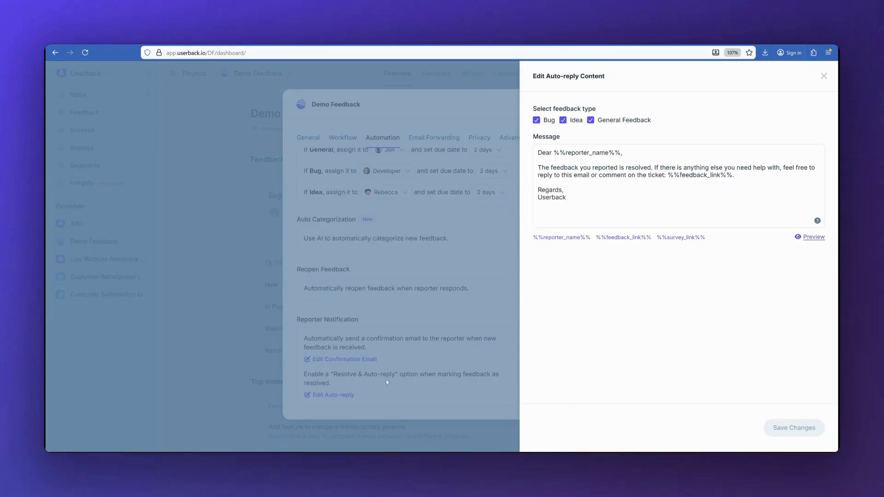
pyautogui.click(617, 210)
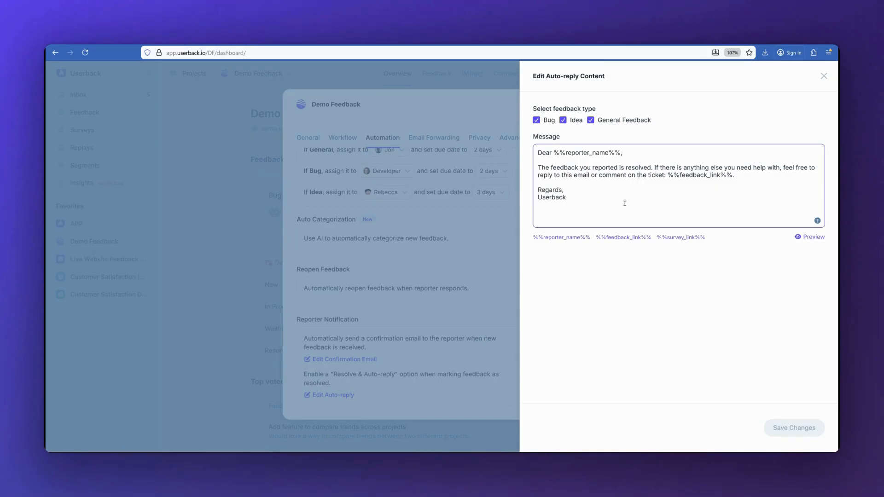
pyautogui.click(668, 238)
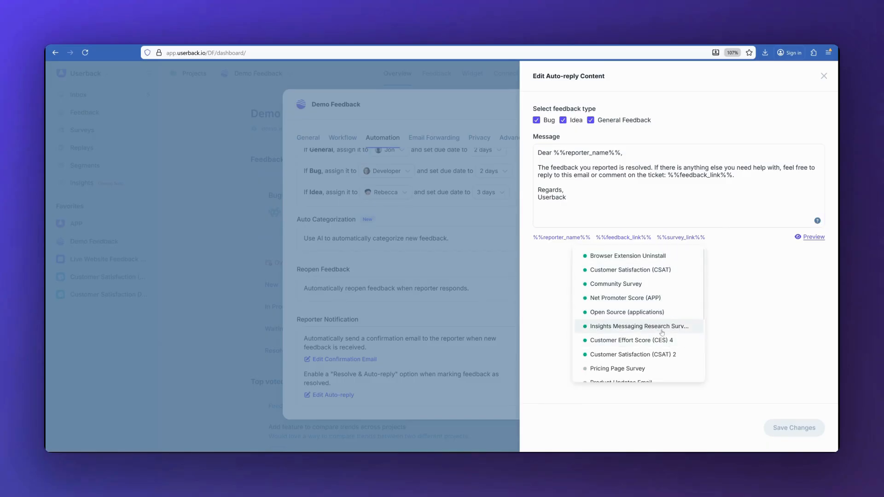
pyautogui.click(498, 117)
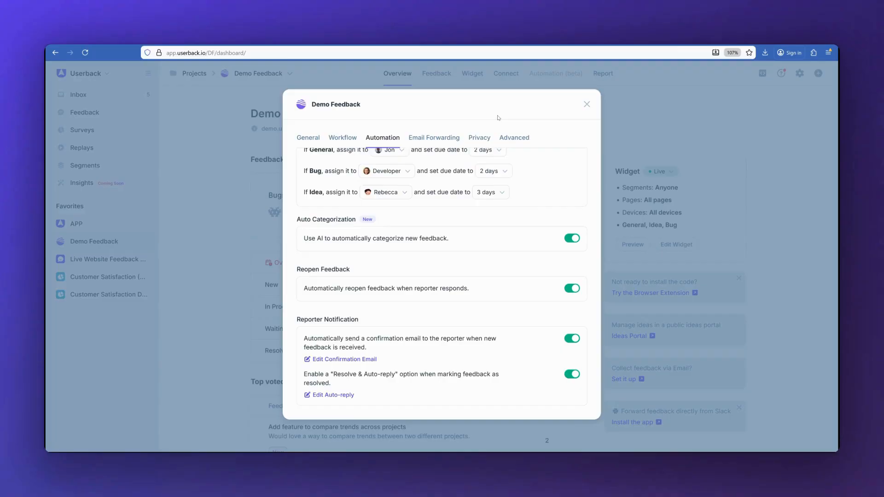
pyautogui.click(586, 104)
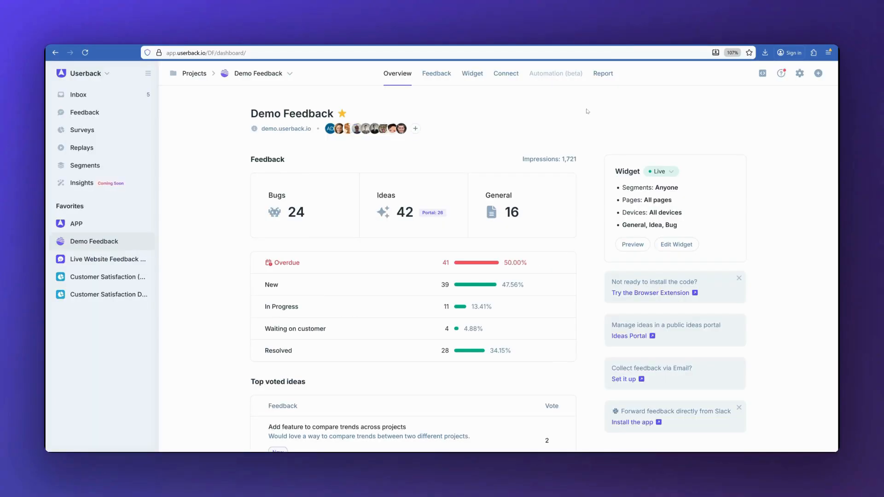
# Step: Open the In Progress feedback "Request to Export Insights for Stakeholders" on the Demo Feedback board and set its status to Resolved & Auto-reply
pyautogui.click(439, 77)
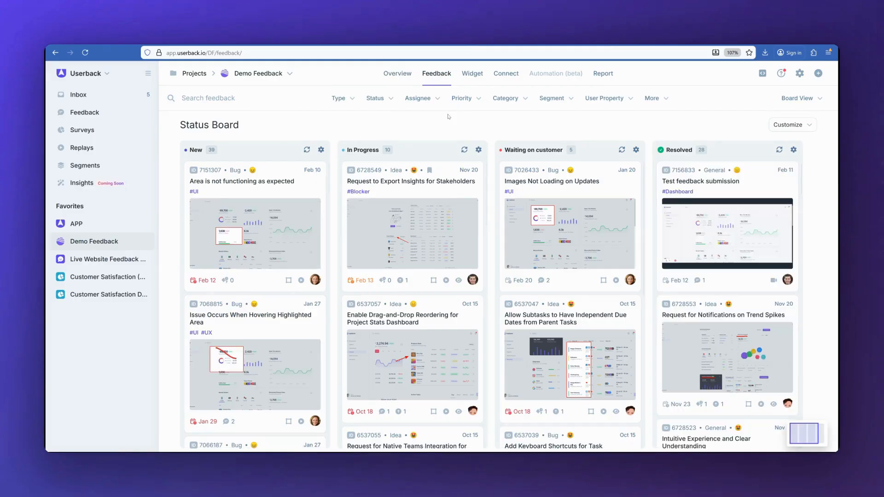
pyautogui.click(443, 197)
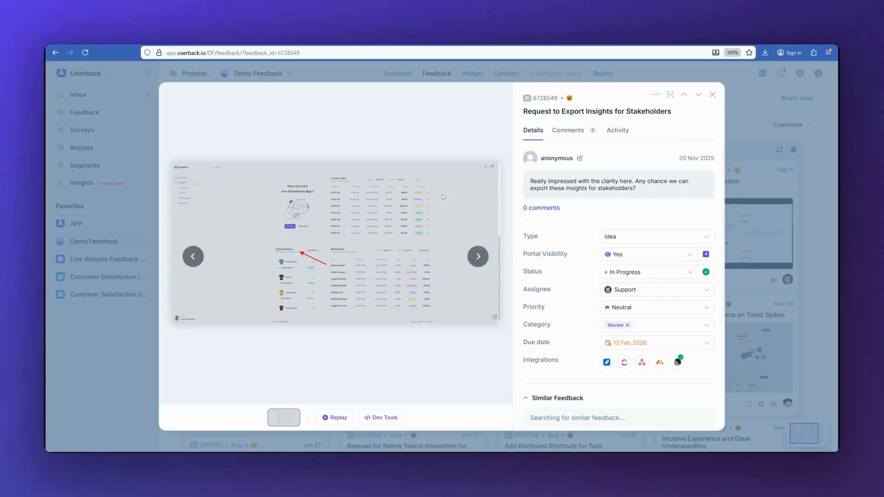
pyautogui.click(630, 271)
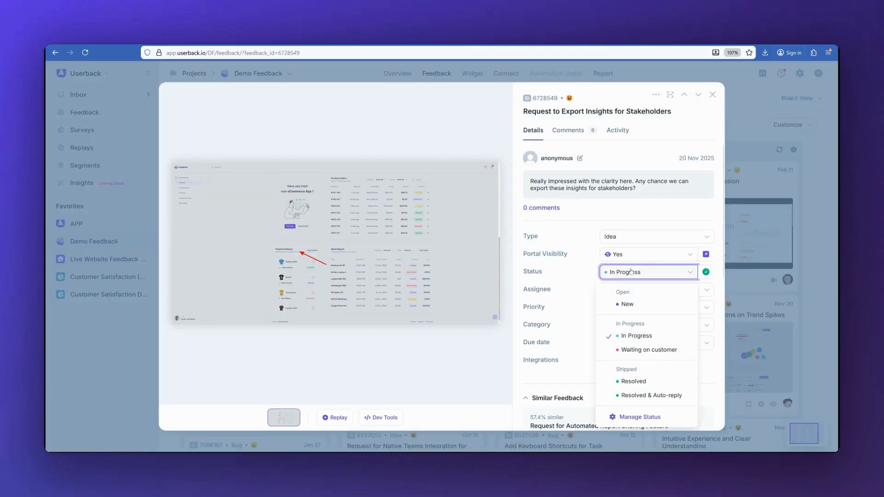
pyautogui.click(655, 395)
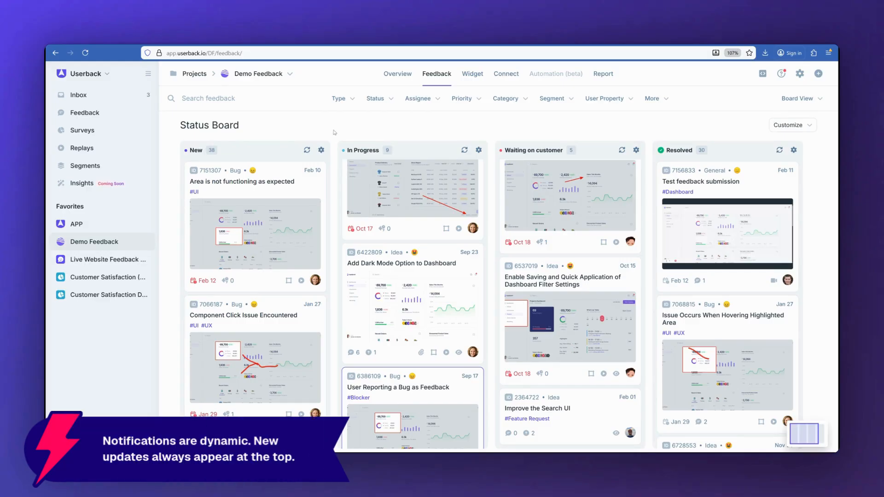
# Step: Open the inbox, examine its display options and the notification settings for each project and survey, and close the settings
pyautogui.click(92, 99)
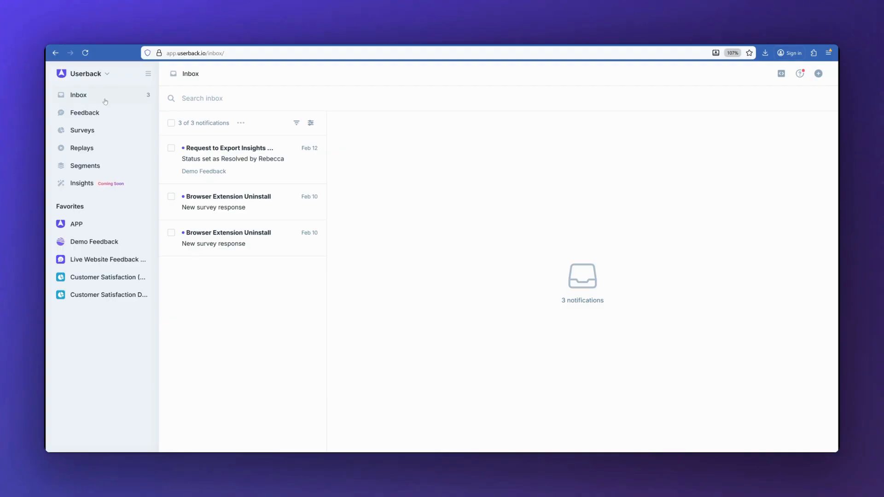
pyautogui.click(310, 123)
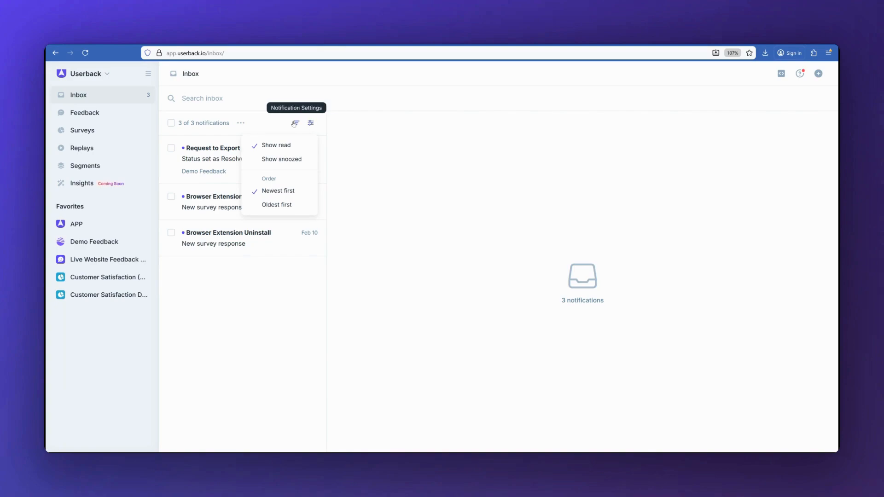
pyautogui.click(295, 123)
pyautogui.scroll(-10, 681, 178)
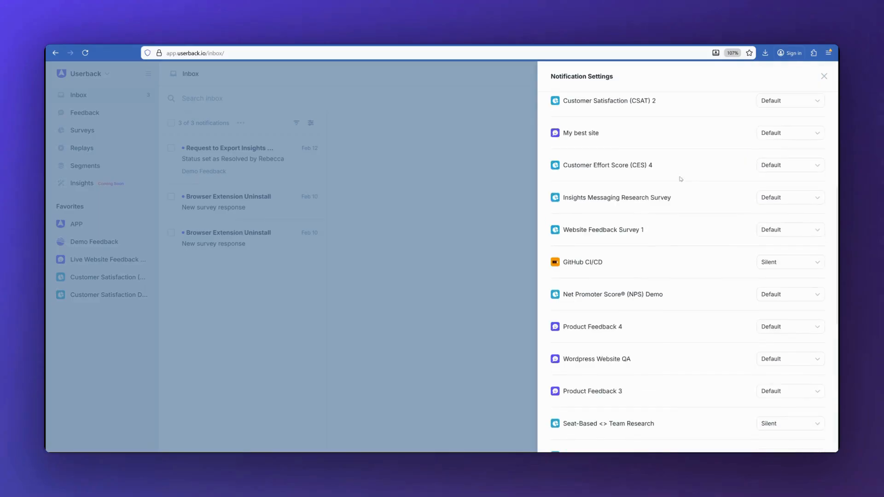
pyautogui.scroll(10, 680, 179)
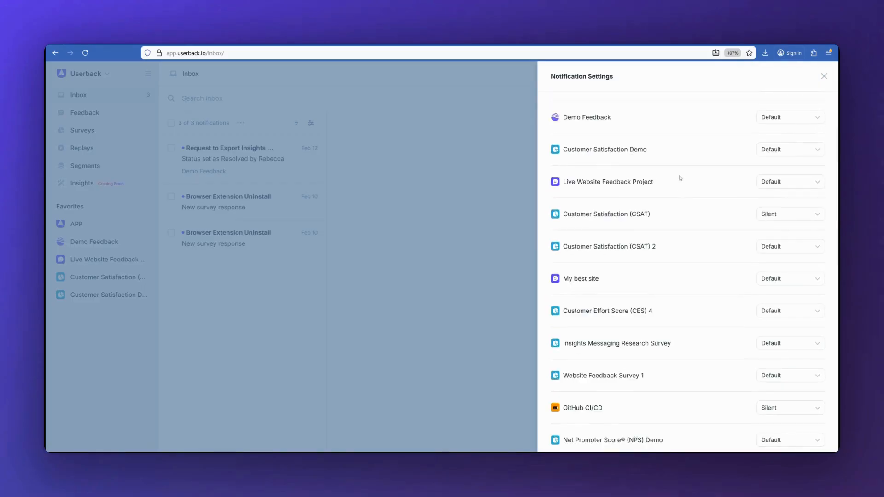
pyautogui.click(824, 76)
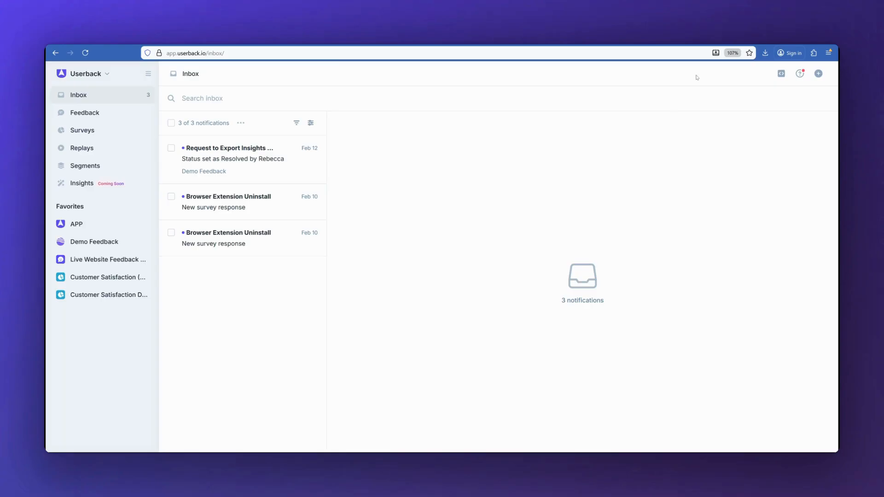
# Step: Open the inbox notification for "Request to Export Insights for Stakeholders", reassign the feedback to the fourth team member listed and set its status to In Progress
pyautogui.click(251, 168)
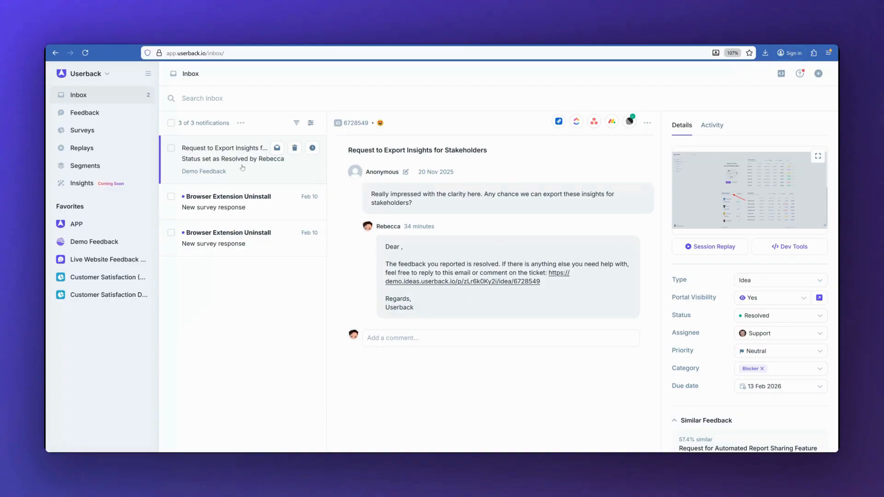
pyautogui.click(428, 341)
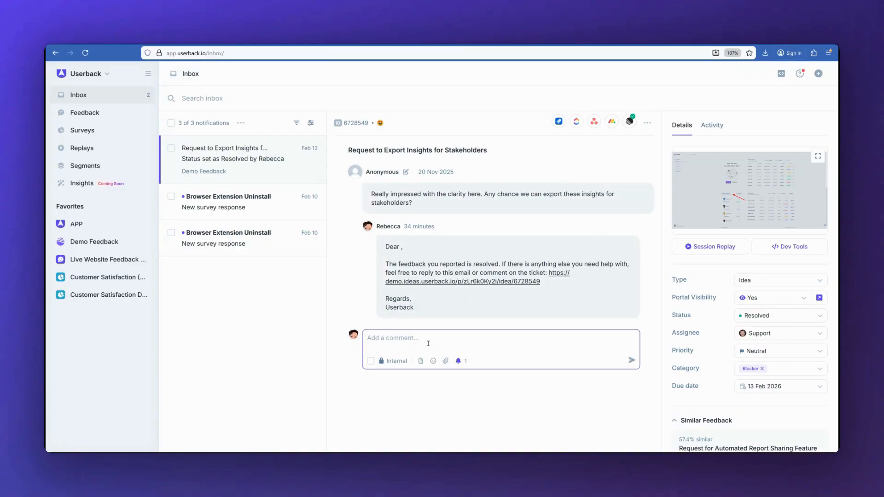
pyautogui.click(773, 334)
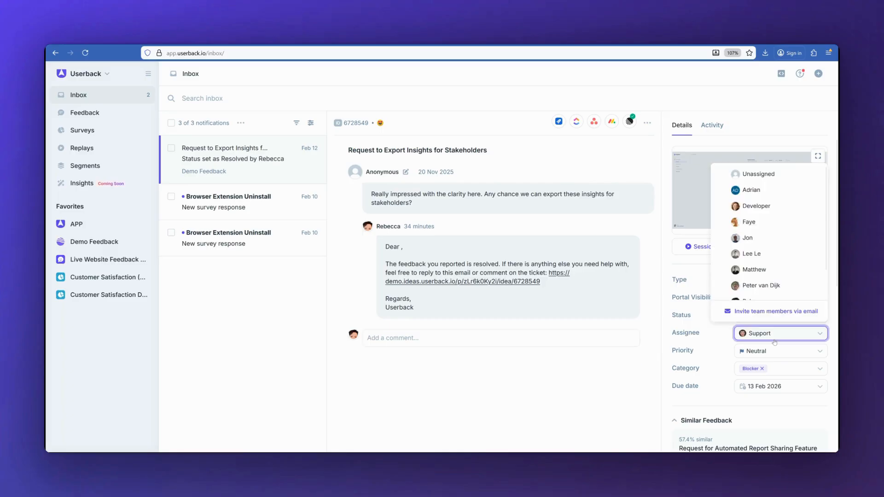
pyautogui.click(759, 237)
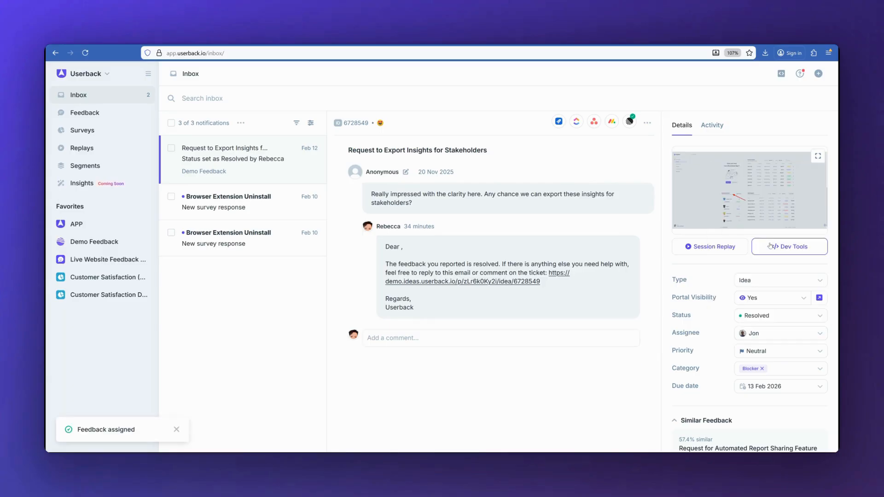
pyautogui.click(763, 317)
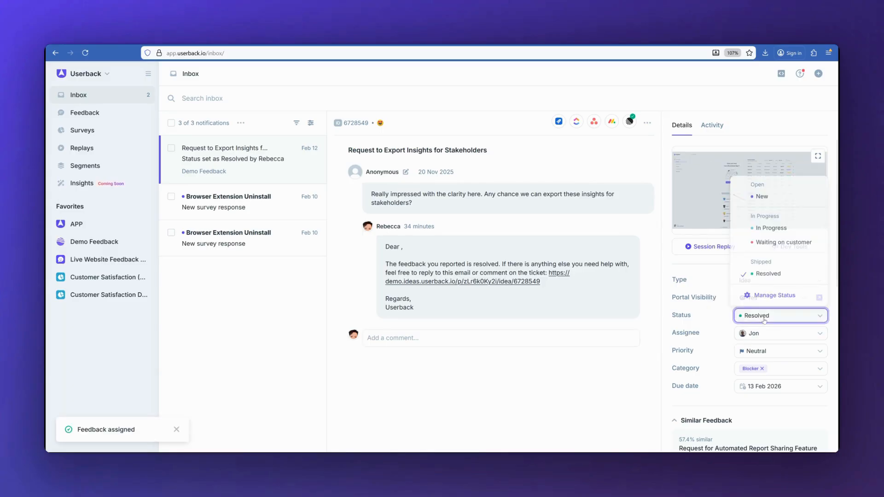
pyautogui.click(771, 227)
# Step: Set the feedback's due date to Tomorrow, 14 Feb 2026, and examine its similar feedback and metadata
pyautogui.click(771, 389)
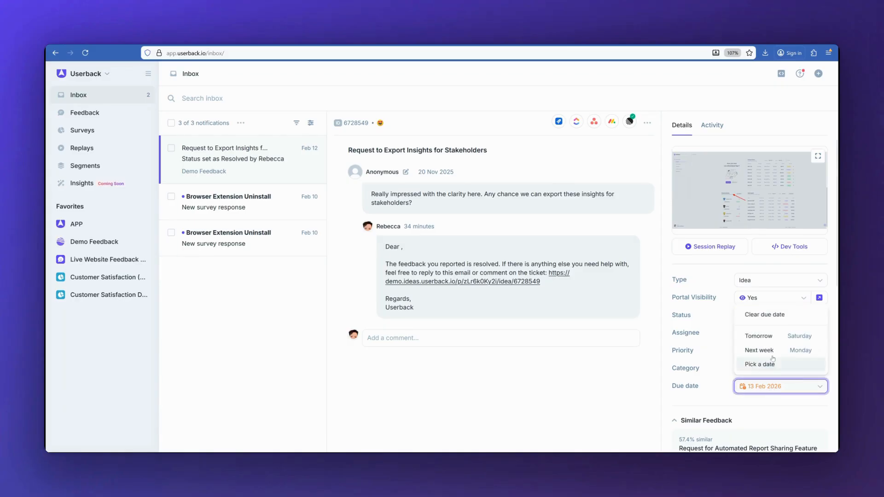
pyautogui.click(773, 340)
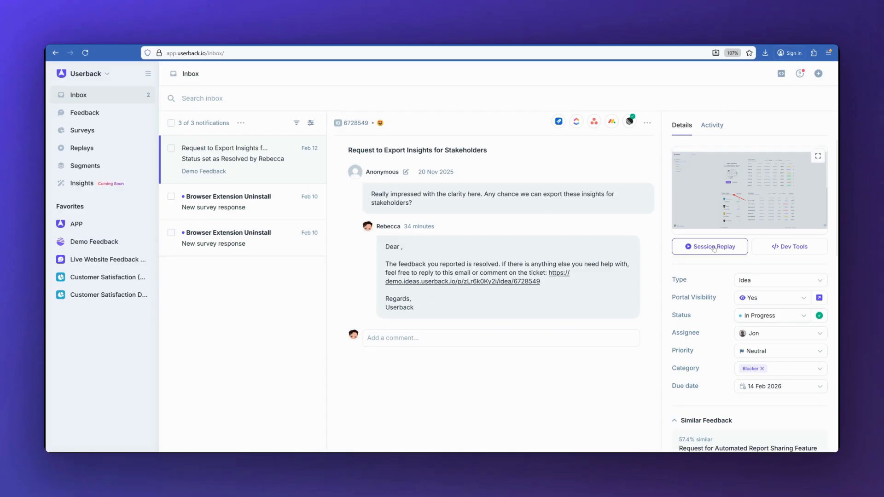
pyautogui.scroll(-8, 714, 249)
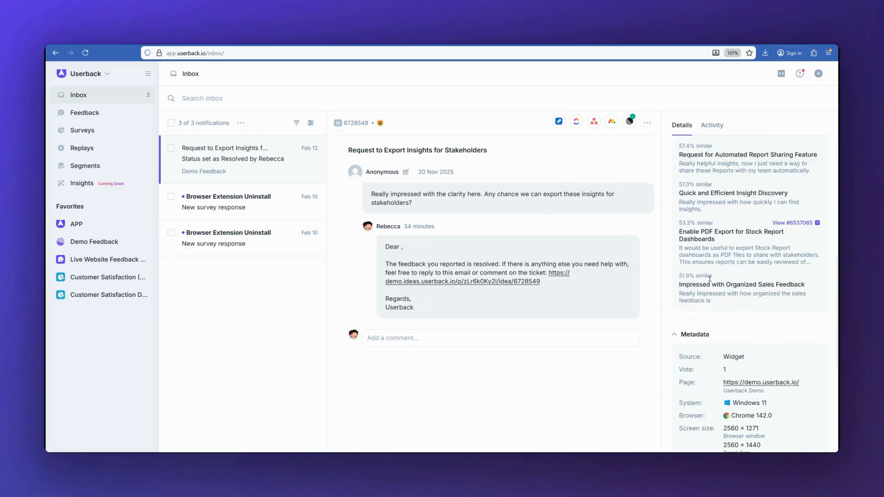
pyautogui.scroll(-3, 710, 294)
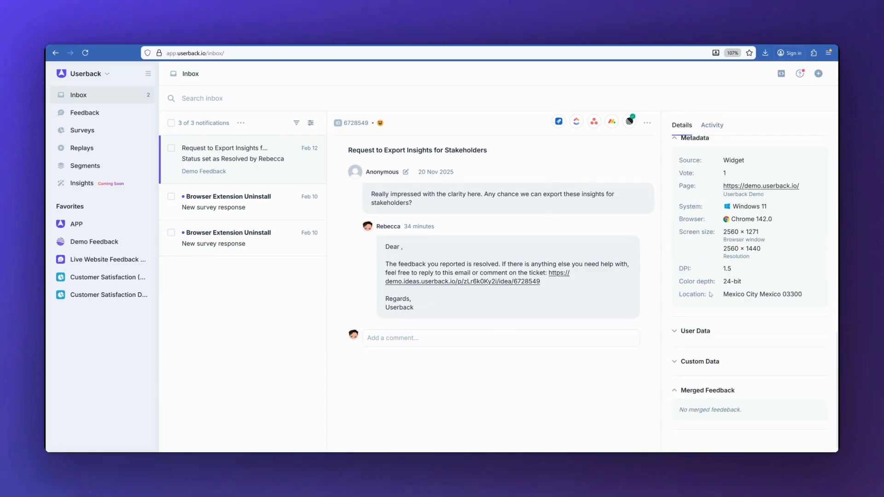